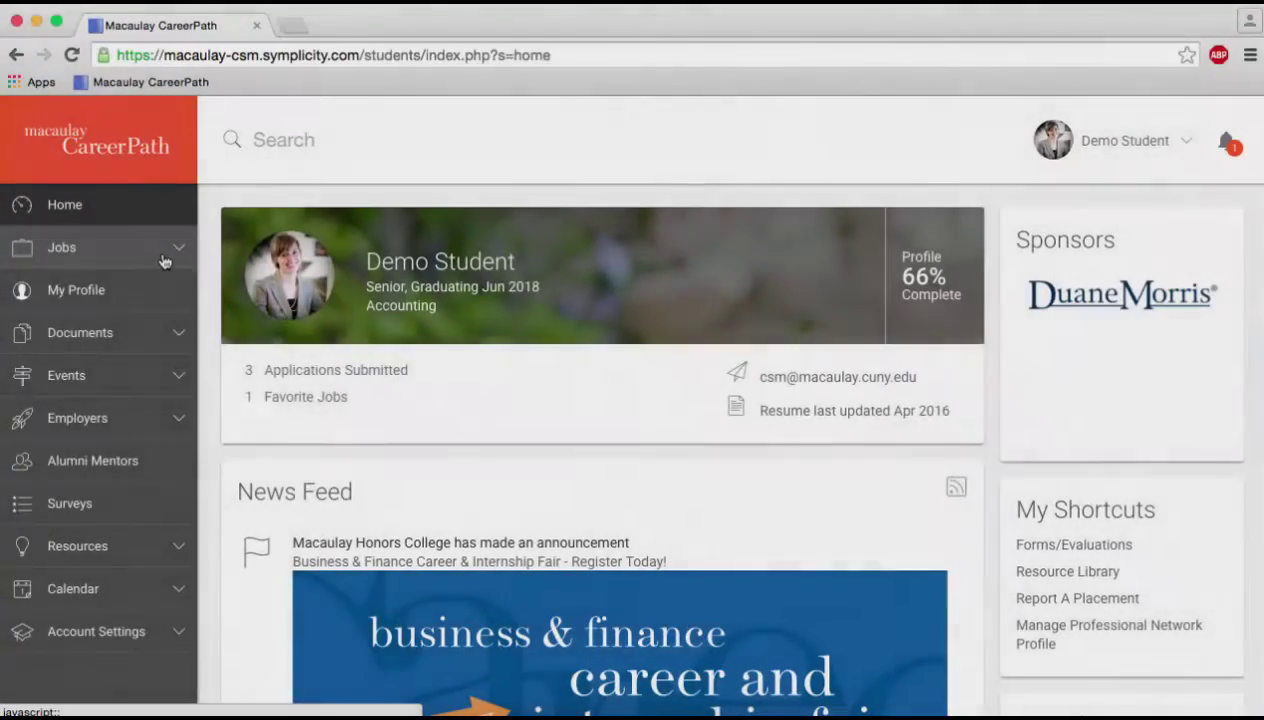
Open the list of all job postings and expand its advanced search filters.
click(163, 261)
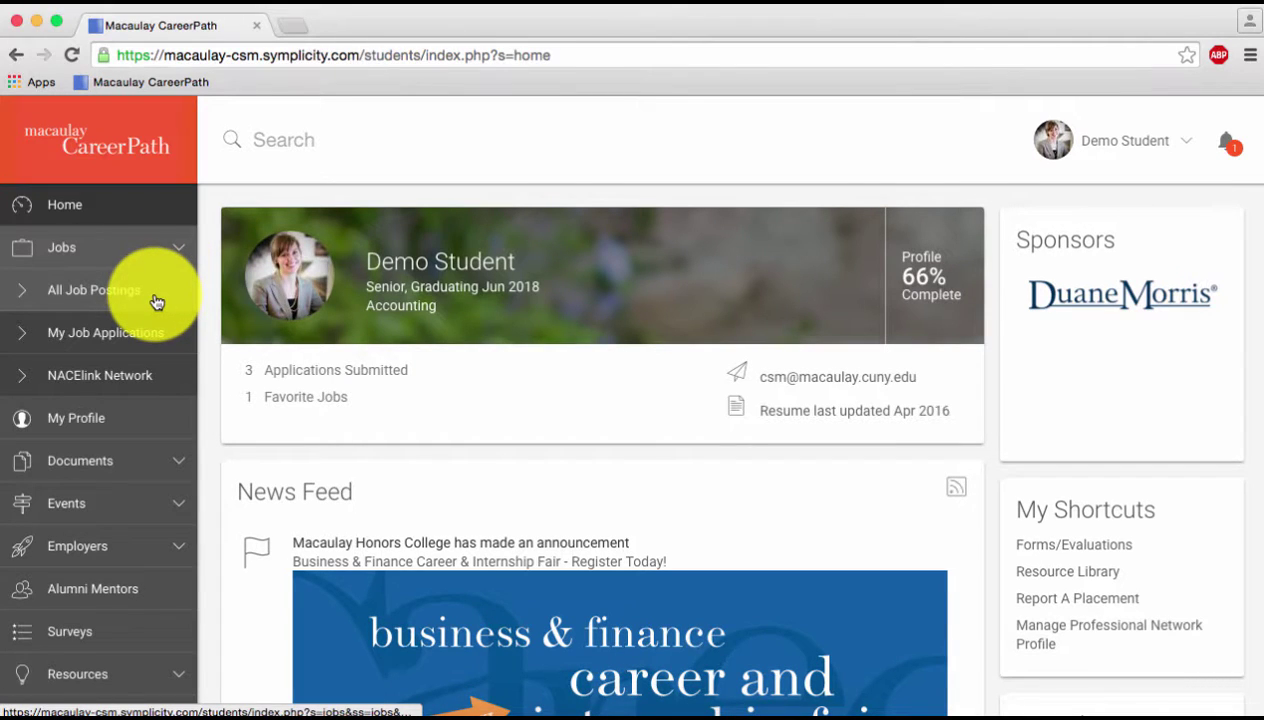
click(157, 302)
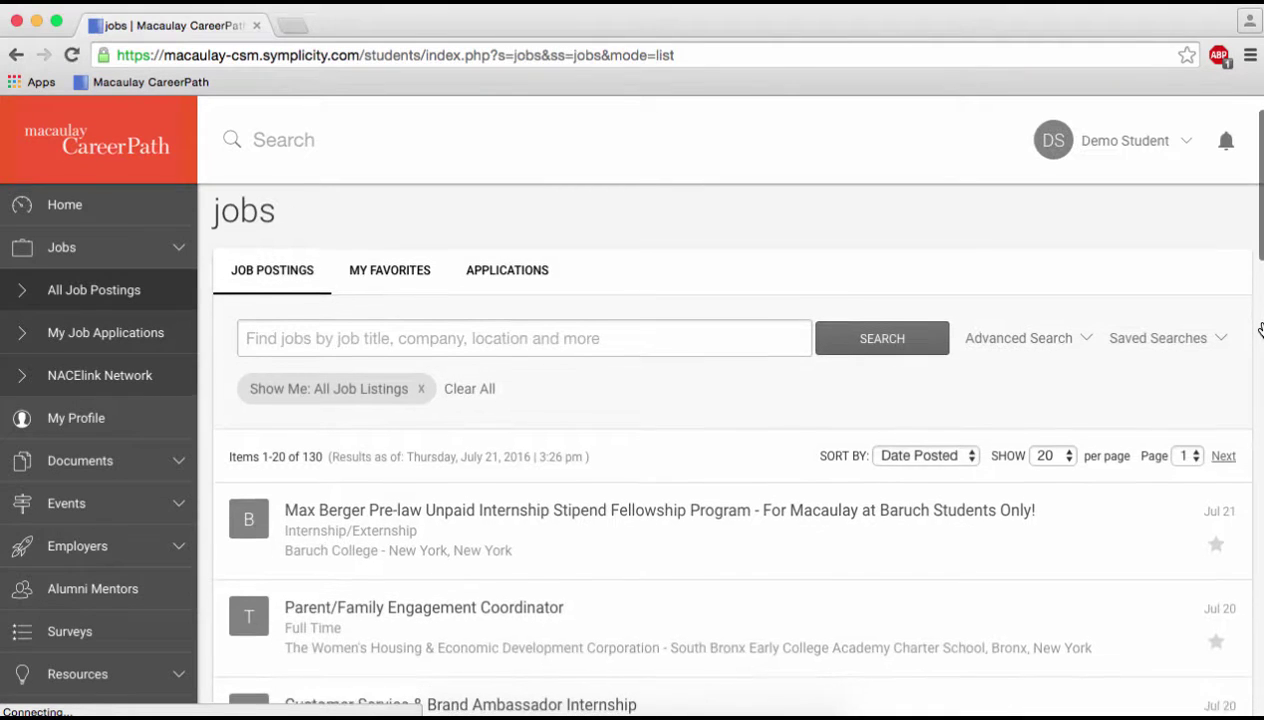
scroll(1238, 365, down, 4)
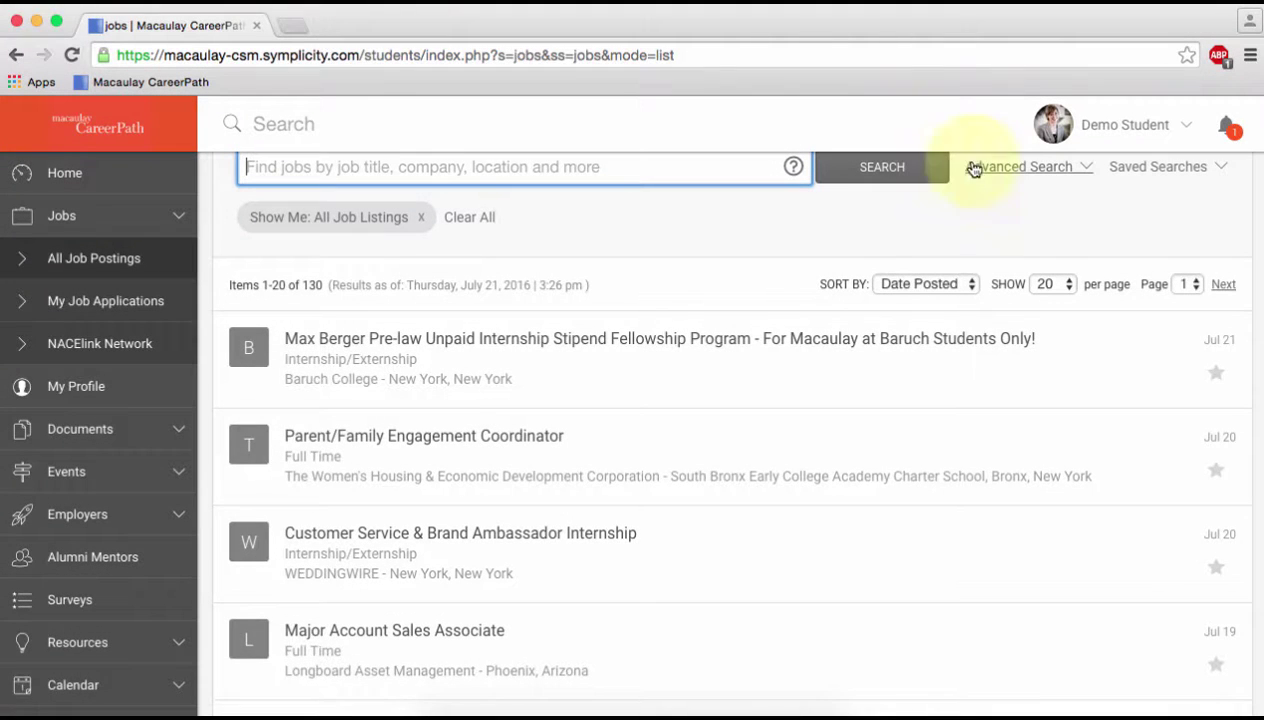
click(998, 170)
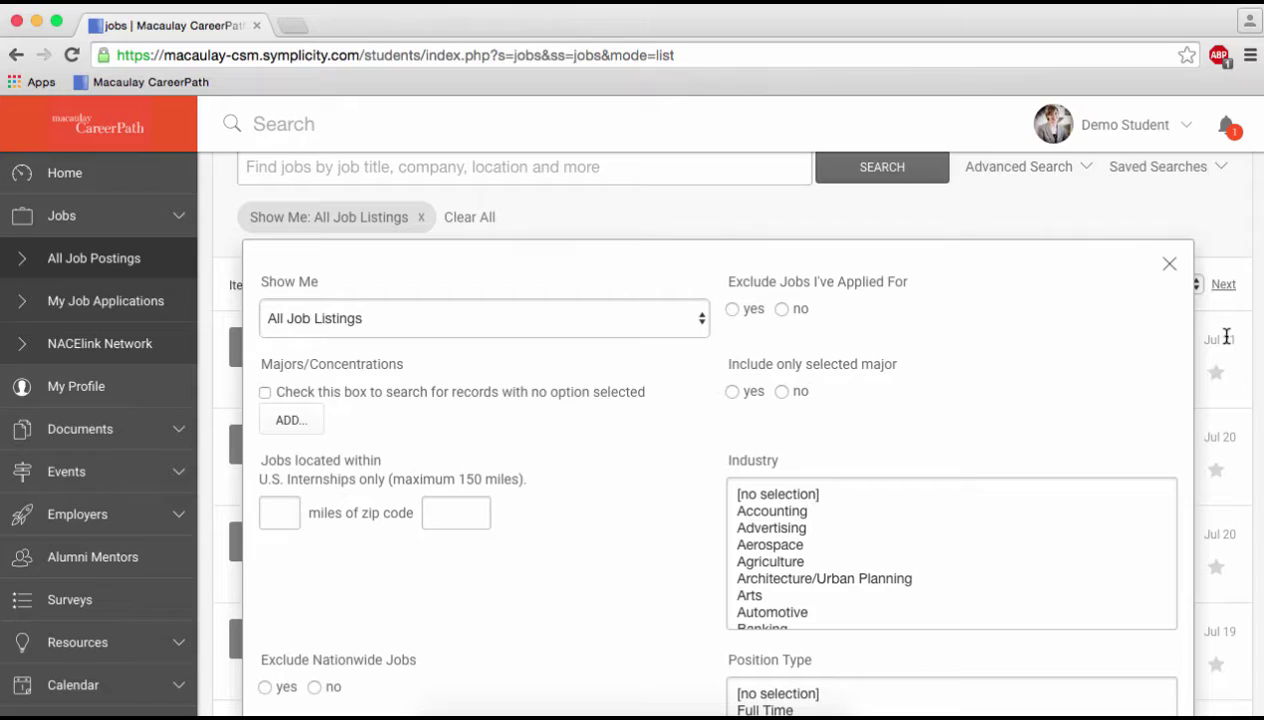
Set the job filters to the Communications/Media industry and the Internship/Externship position type.
scroll(1226, 336, down, 3)
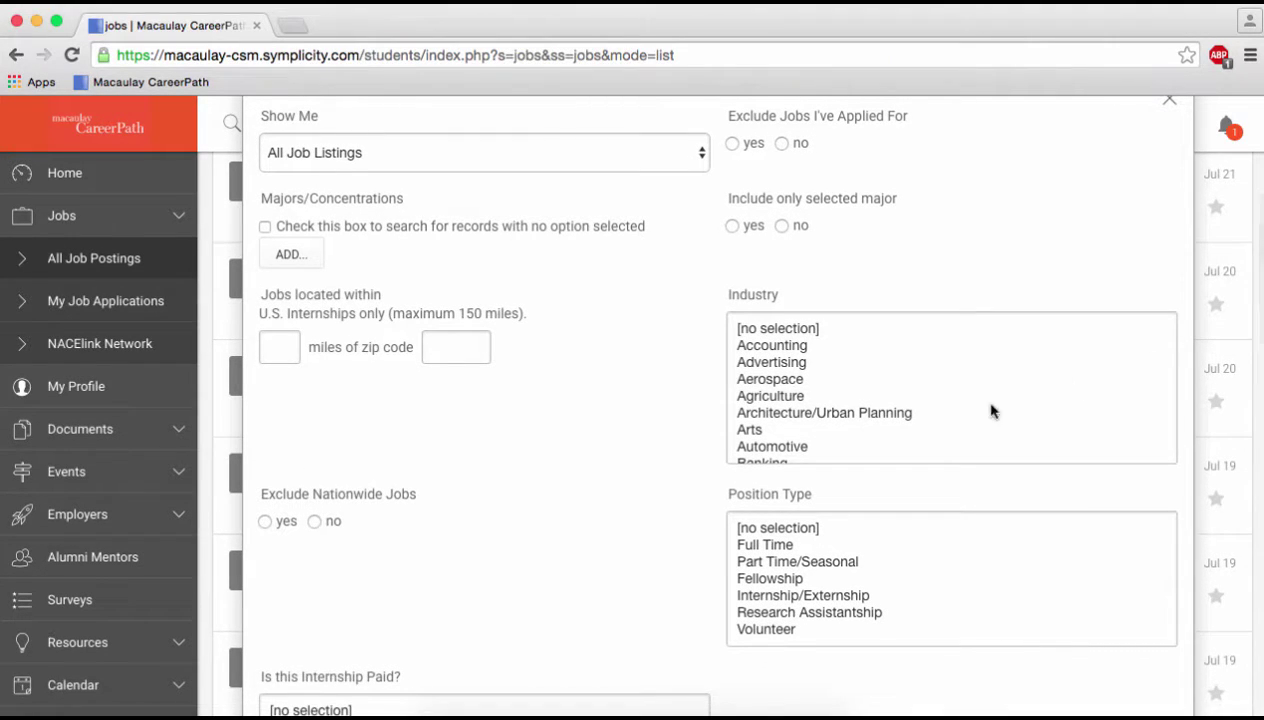
scroll(943, 420, down, 3)
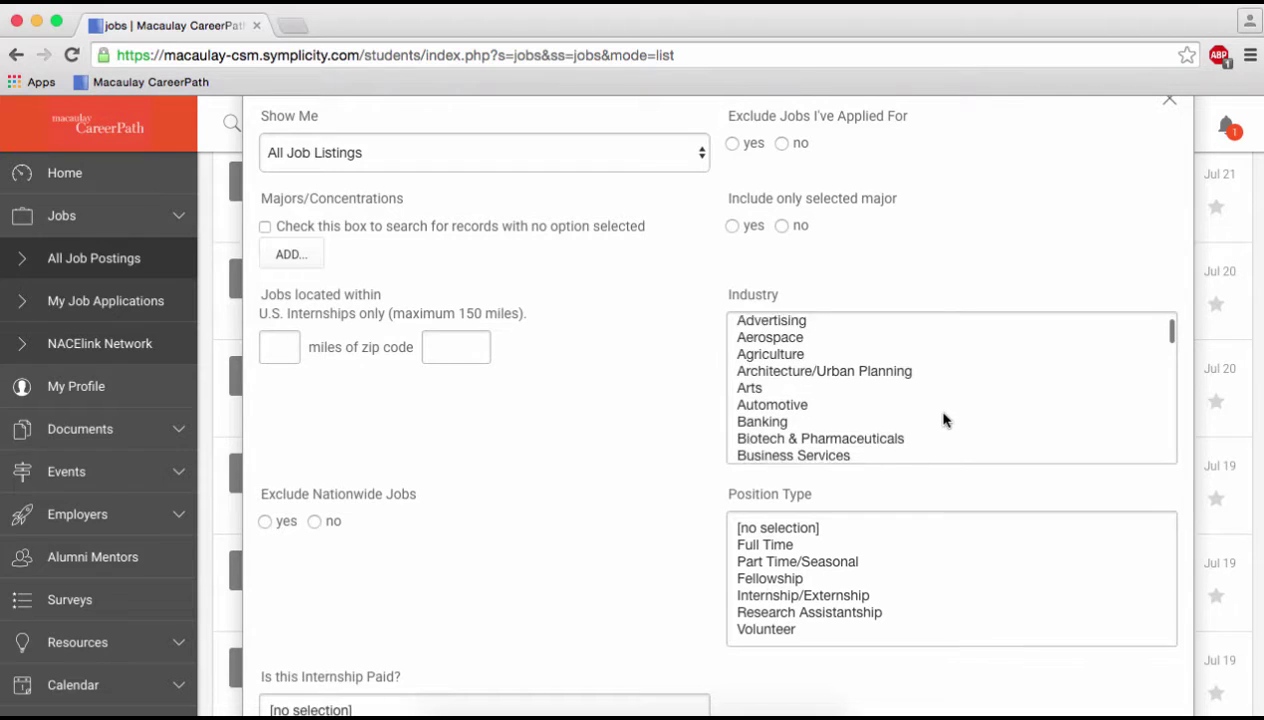
scroll(943, 420, down, 3)
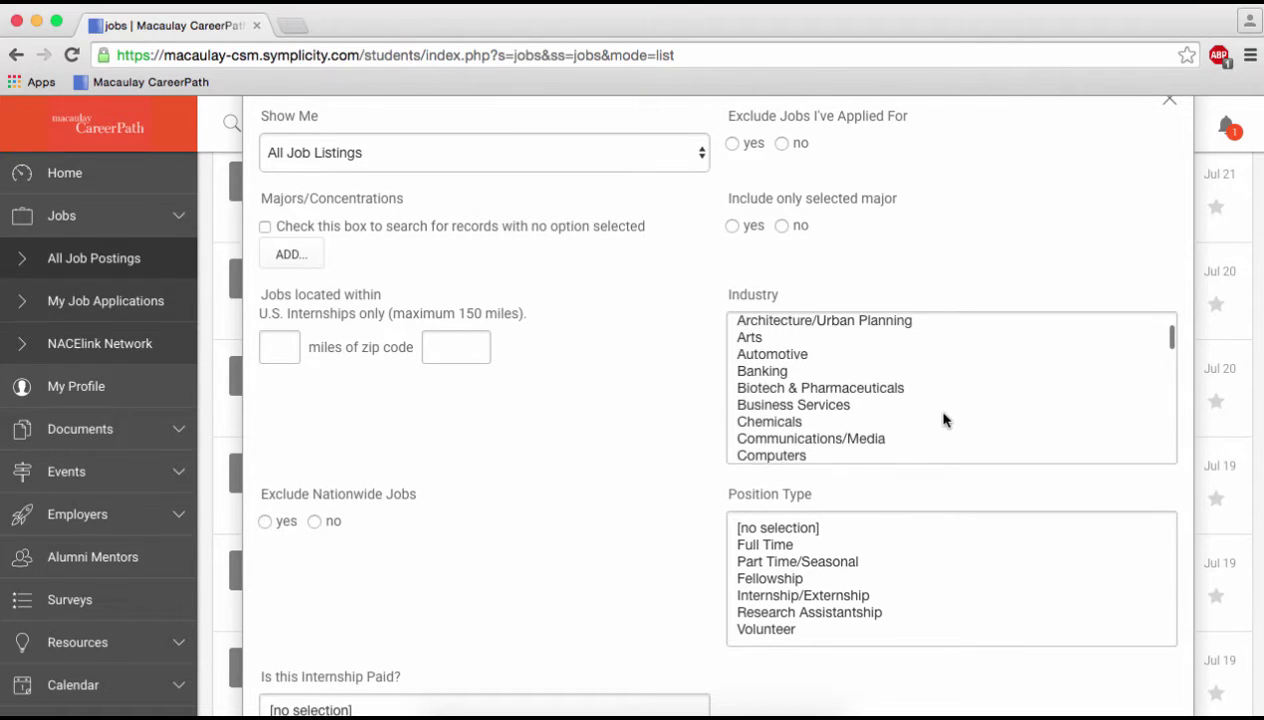
scroll(943, 420, down, 1)
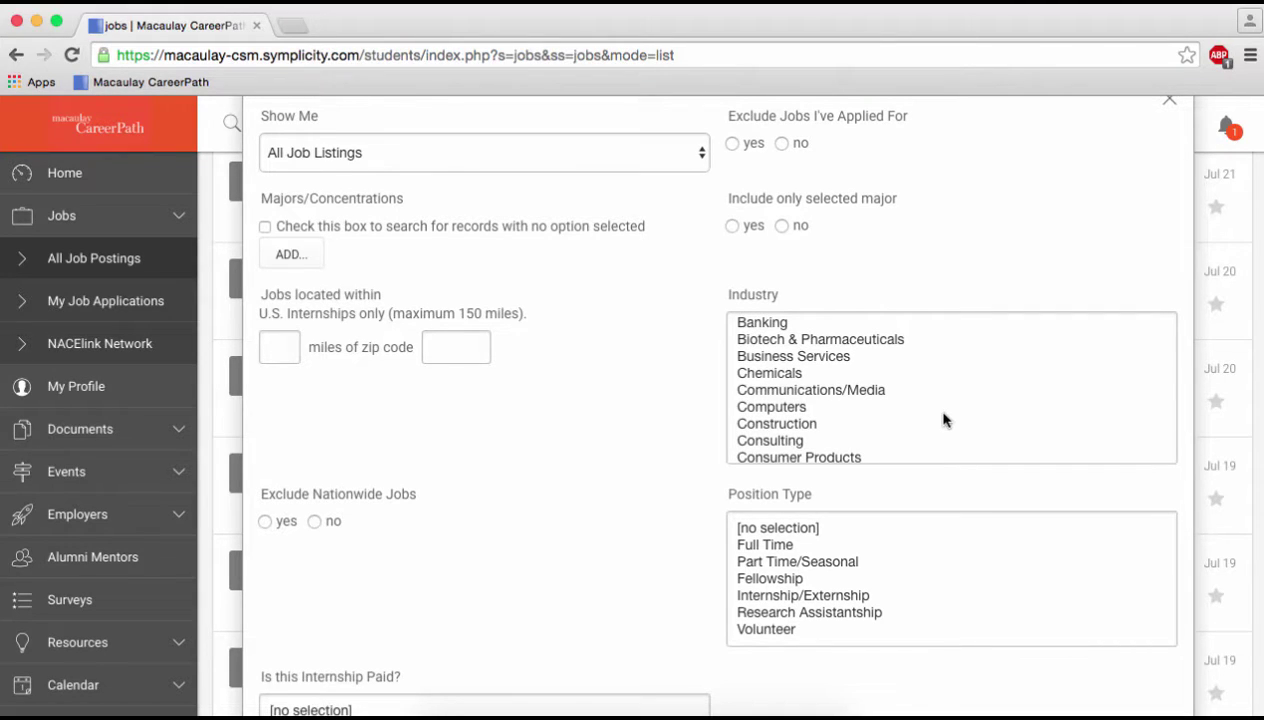
click(883, 398)
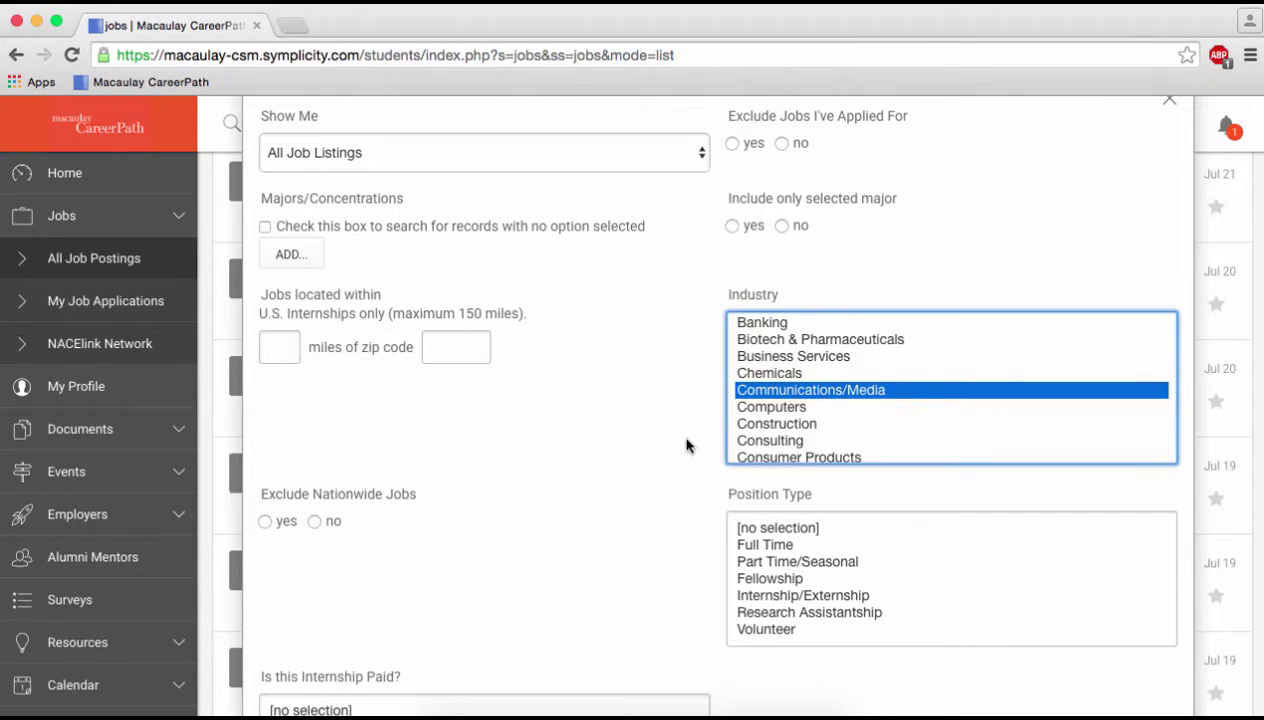
scroll(615, 518, down, 3)
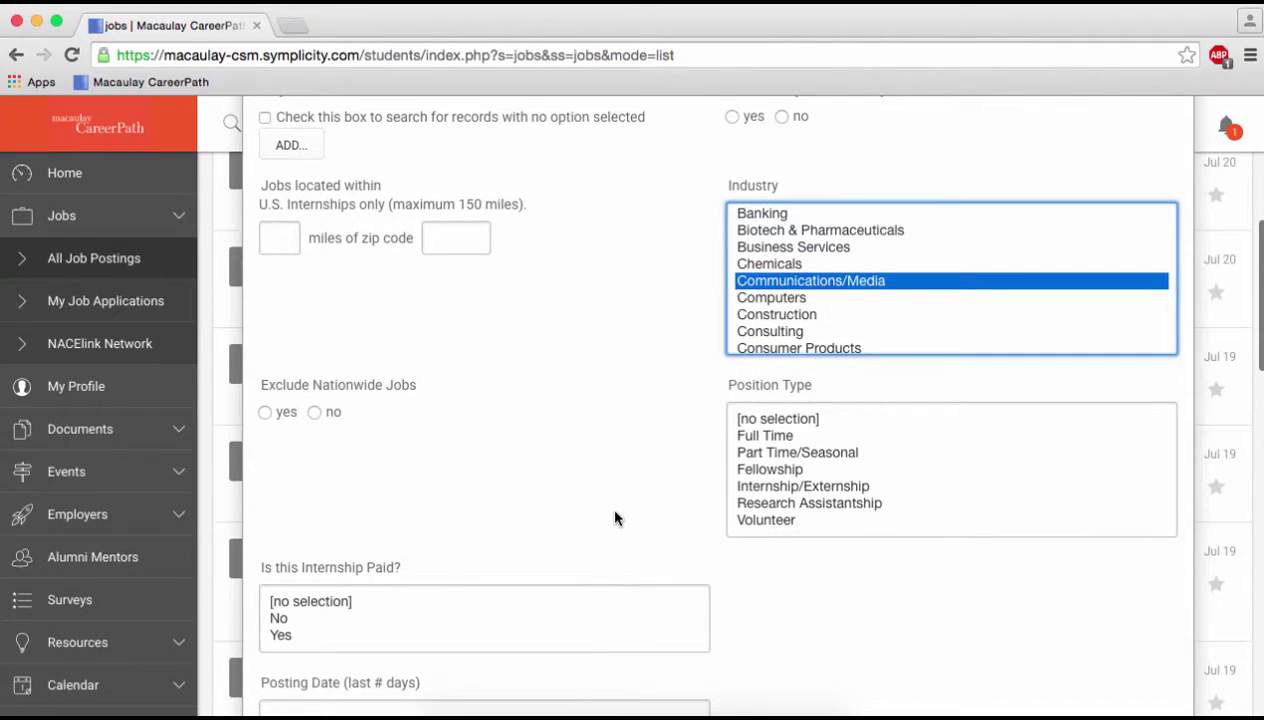
click(768, 489)
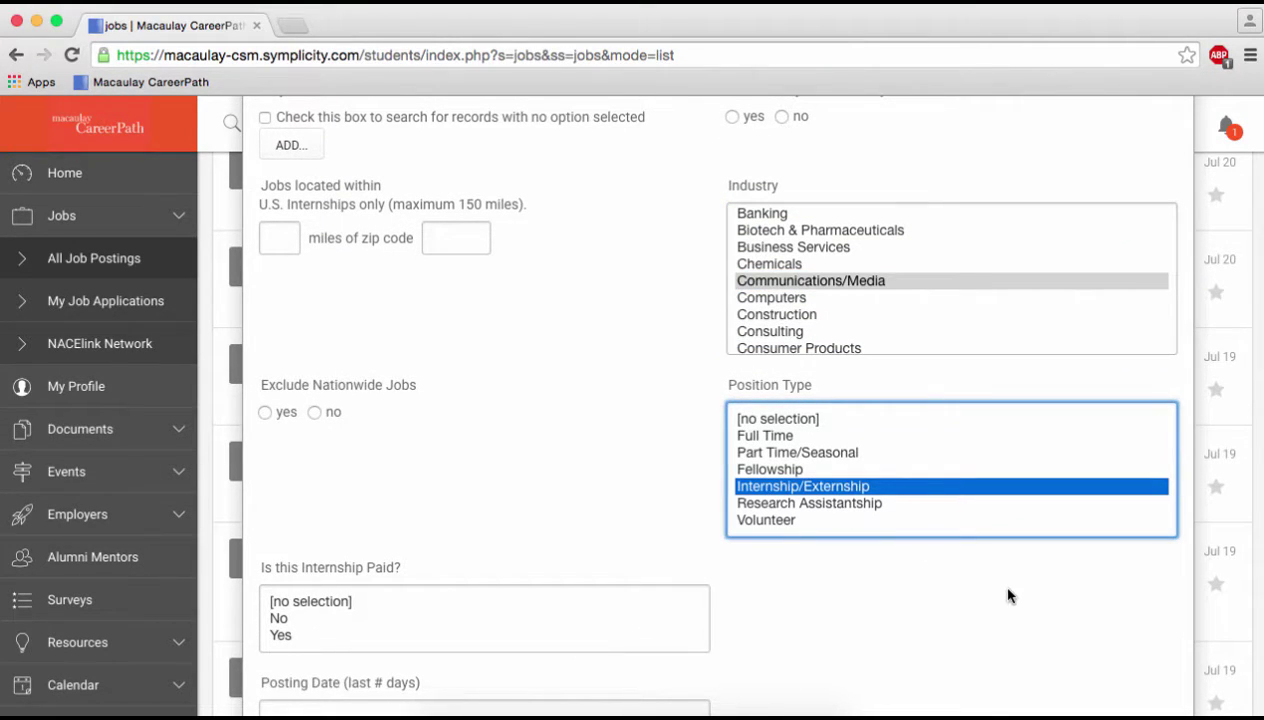
Expand the additional search filters and examine the options such as work term, city, state, country and work authorization.
scroll(1013, 604, down, 5)
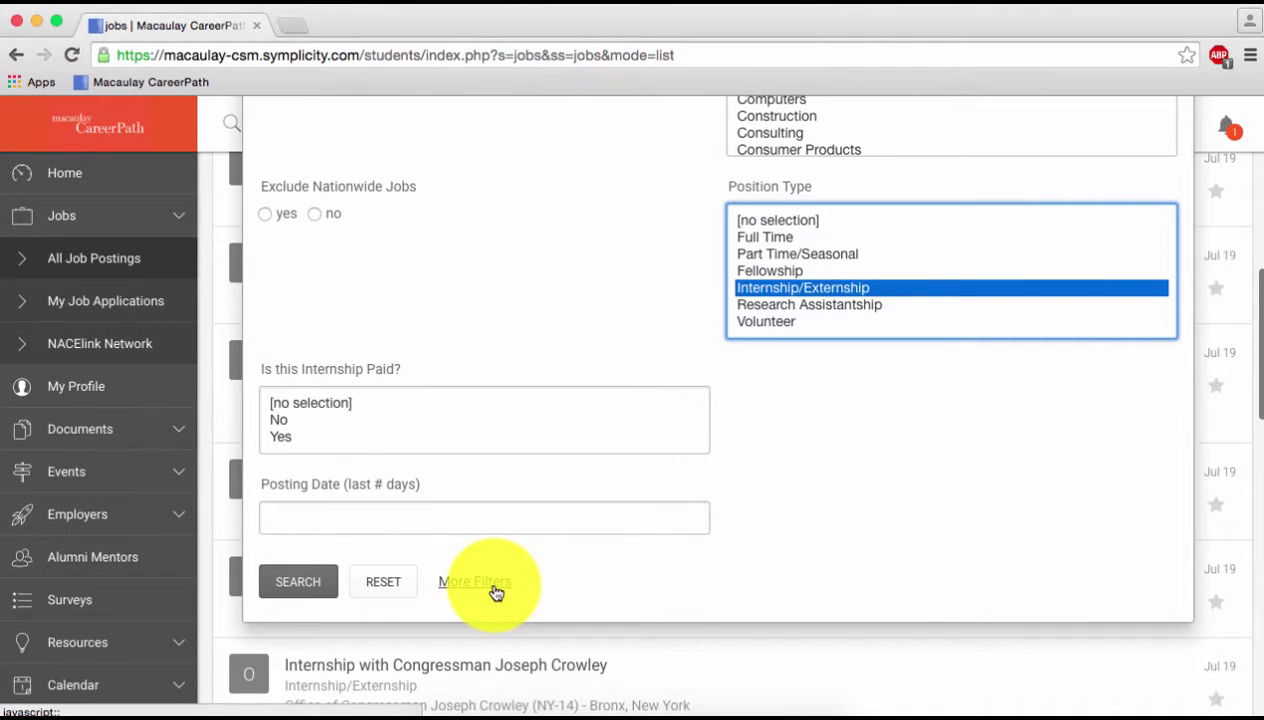
click(496, 592)
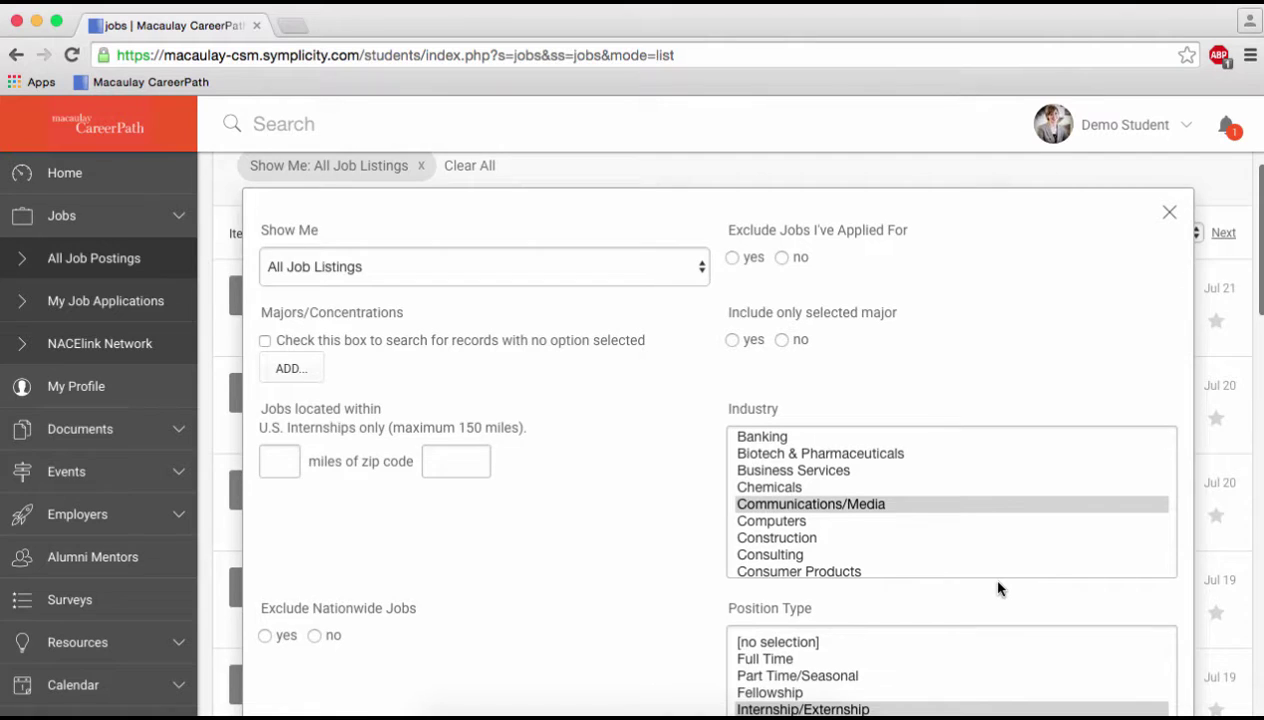
scroll(985, 573, down, 2)
scroll(998, 588, down, 3)
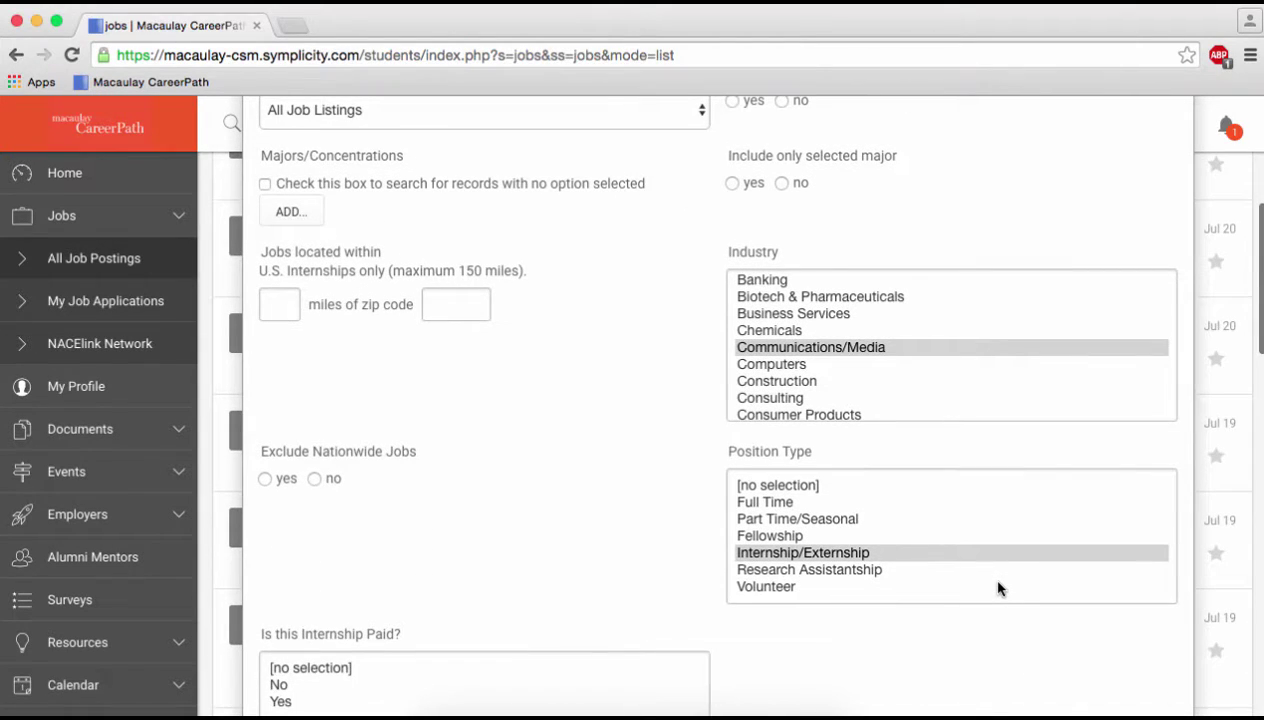
scroll(998, 588, down, 5)
scroll(998, 588, down, 5)
scroll(998, 588, down, 5)
scroll(998, 588, down, 1)
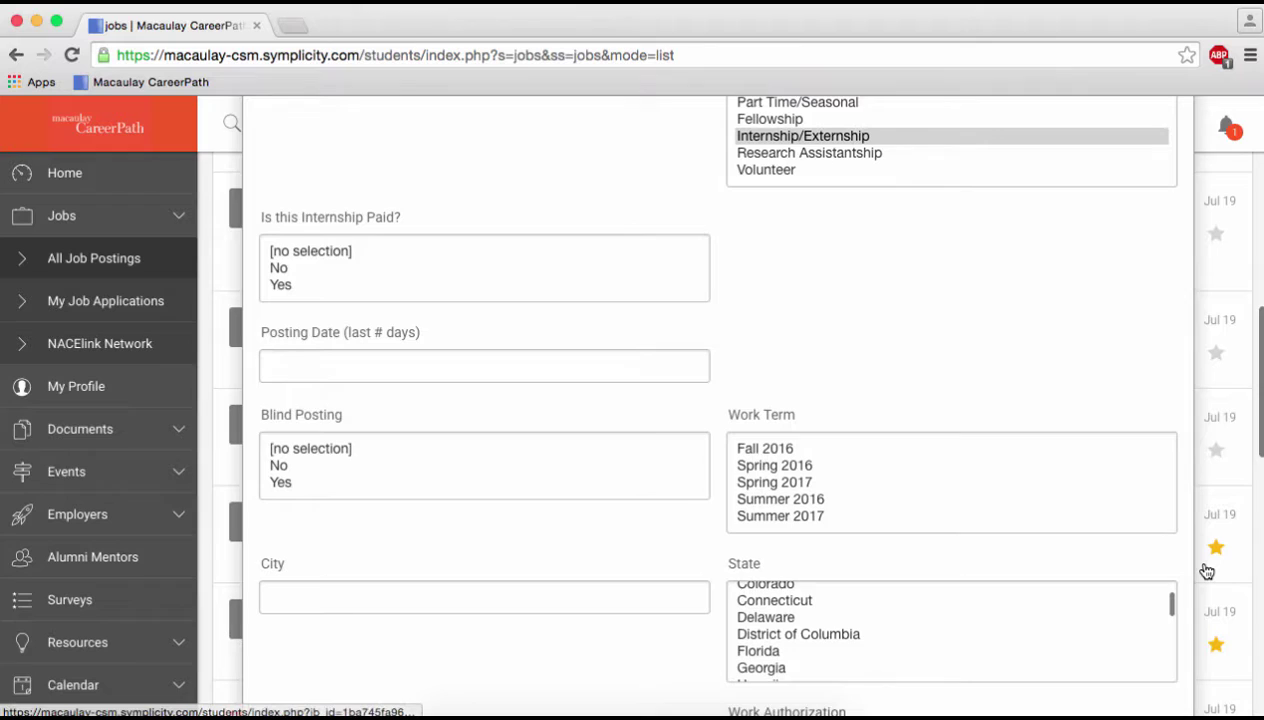
scroll(1206, 570, down, 3)
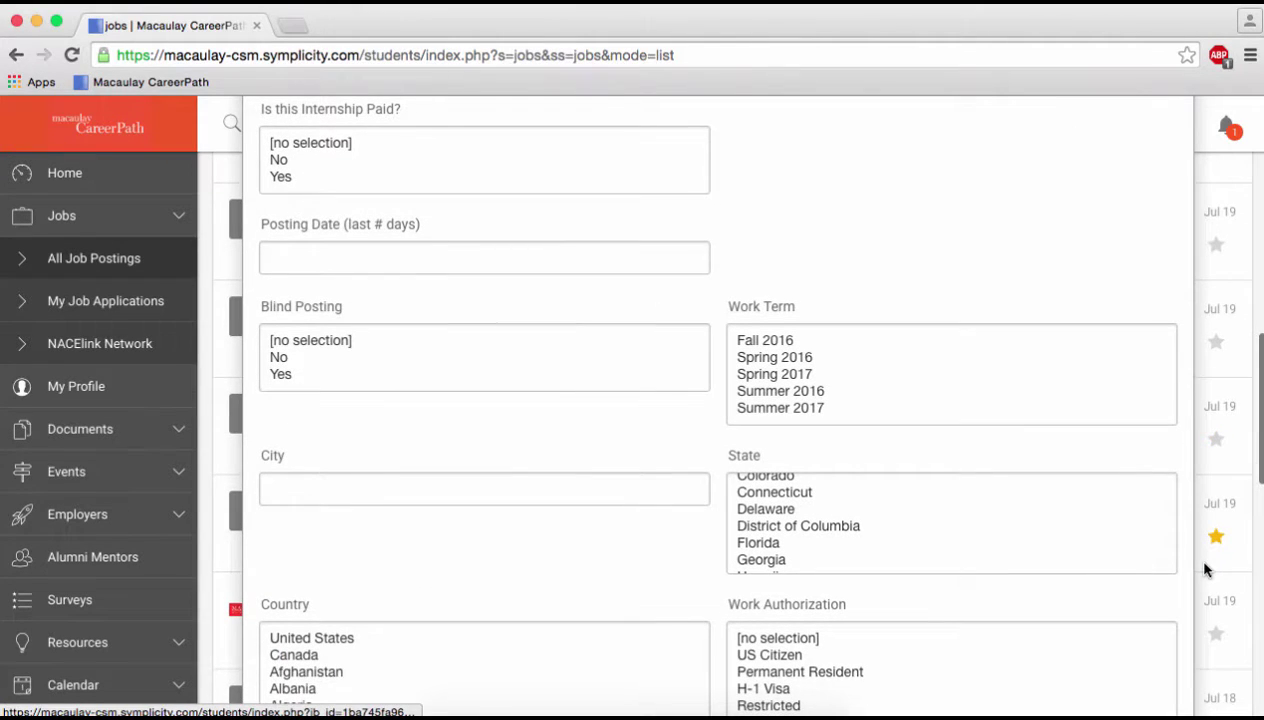
scroll(1206, 570, down, 3)
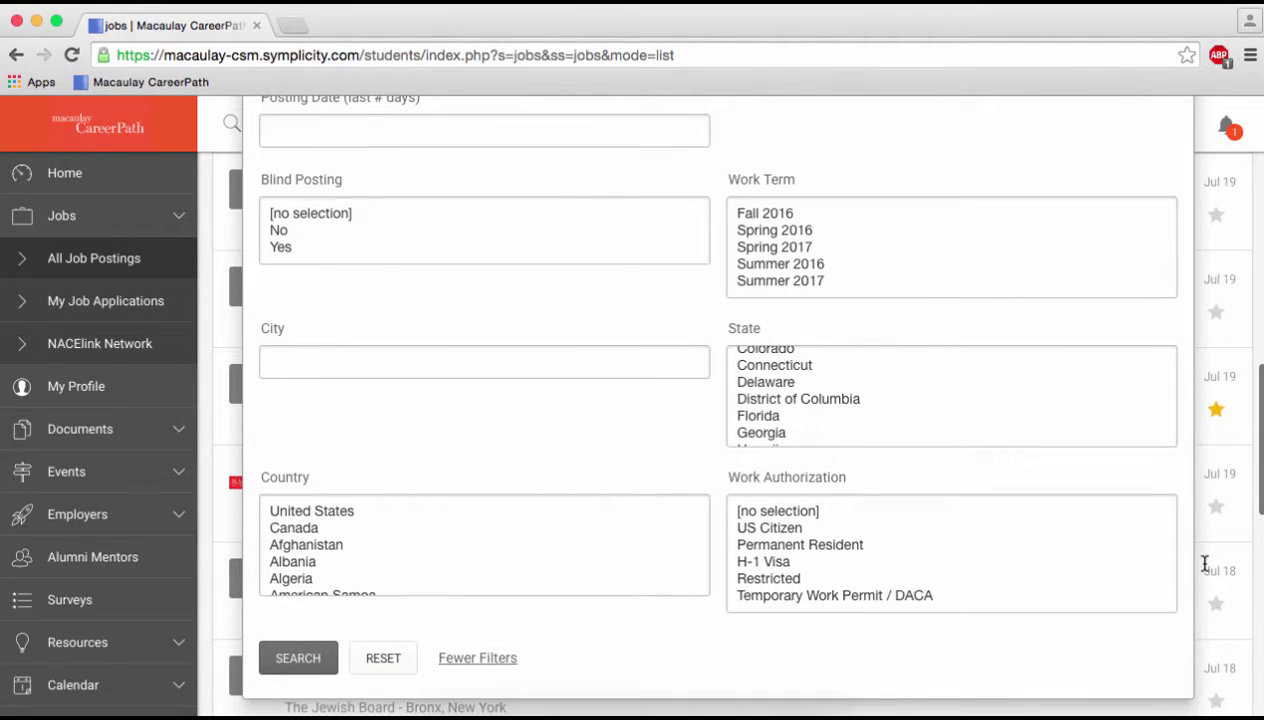
scroll(1206, 567, down, 1)
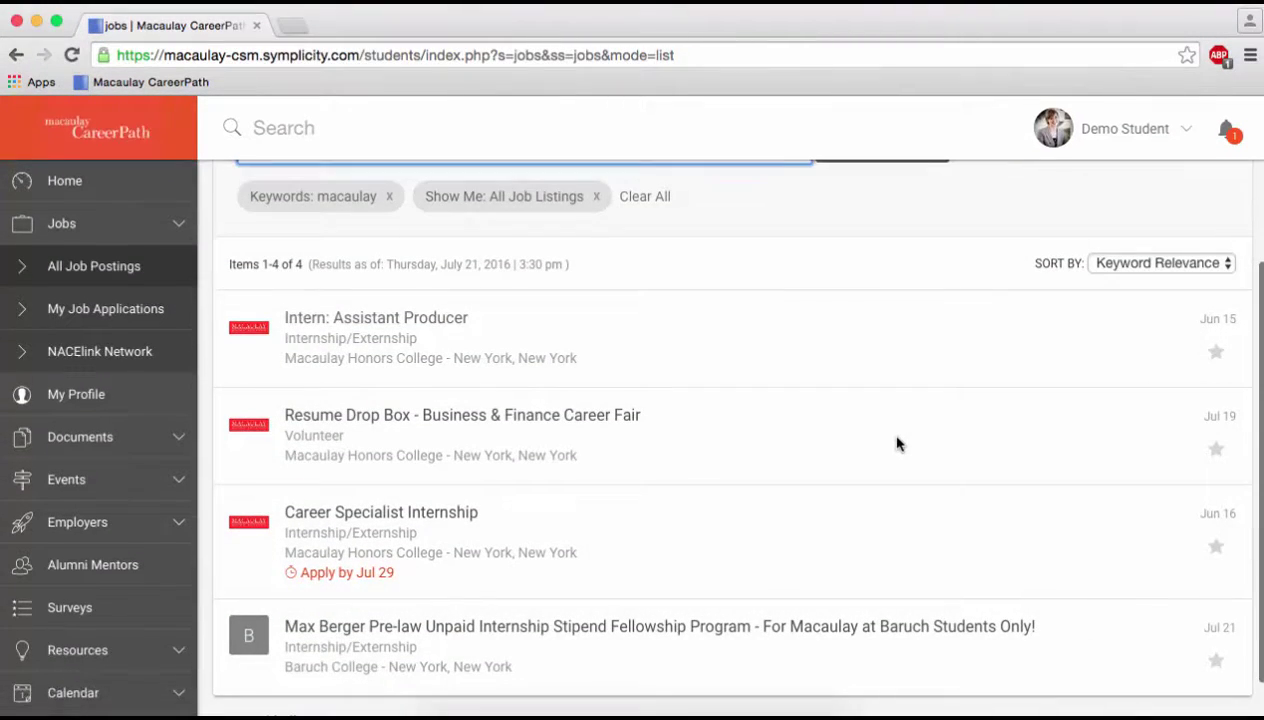
Open the "Intern: Assistant Producer" posting and review its description, important dates and contact information.
click(433, 331)
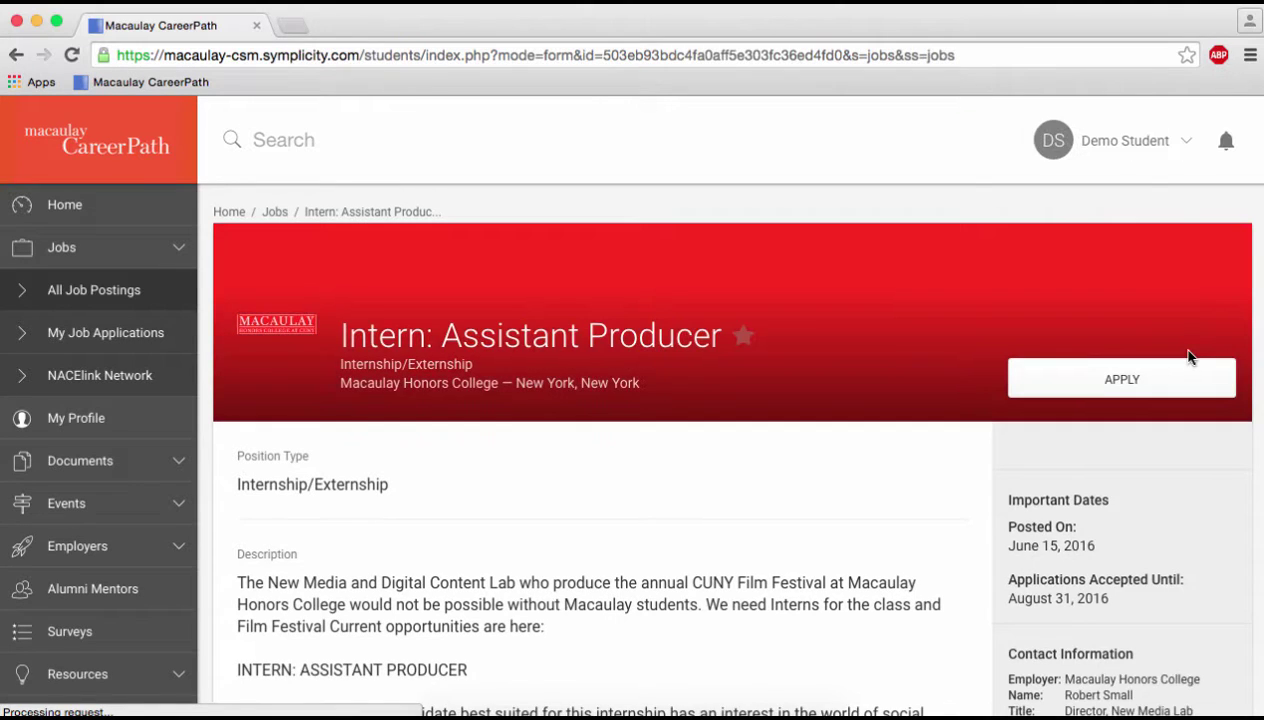
scroll(1190, 357, down, 4)
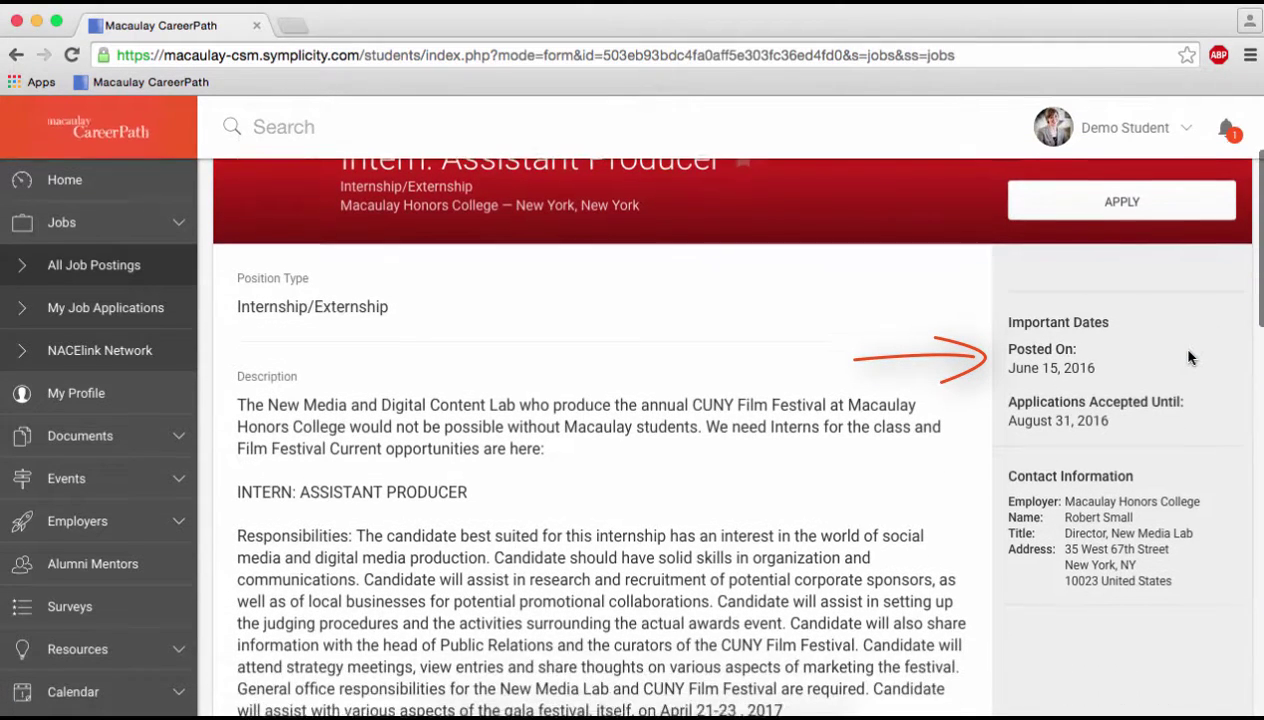
scroll(1190, 357, down, 2)
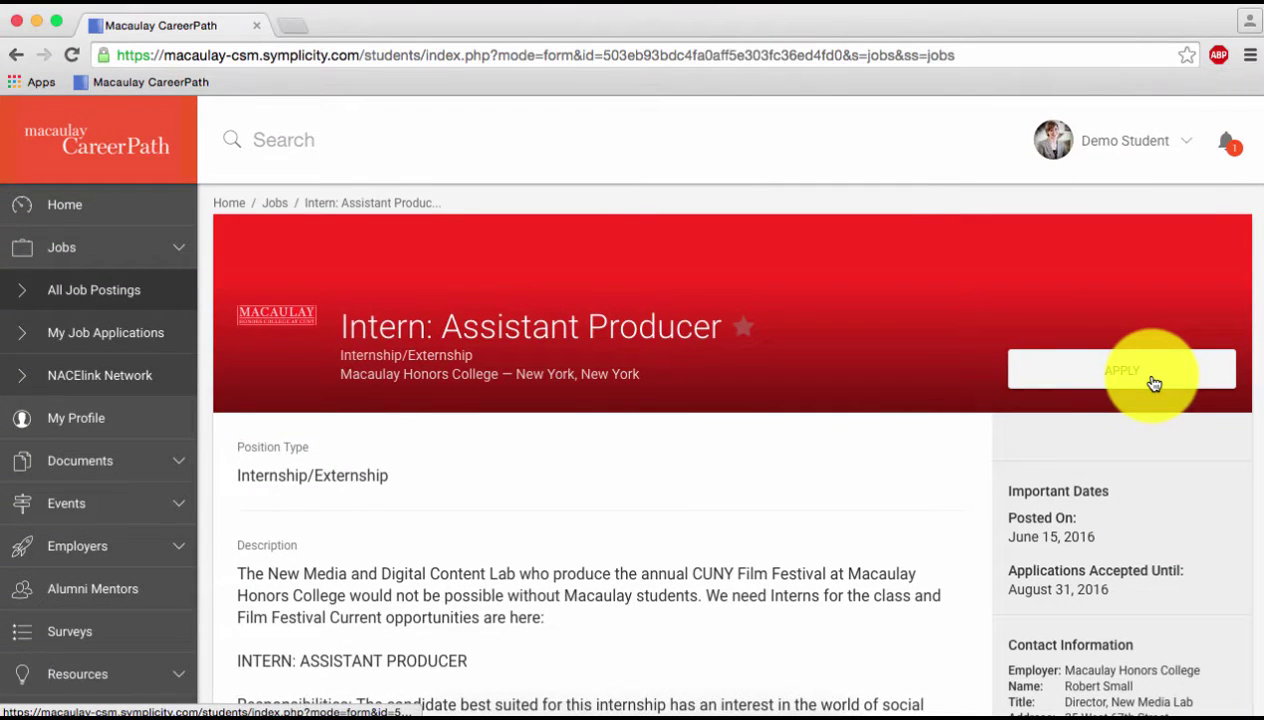
Start an application for the Assistant Producer internship and choose the professional resume to submit.
click(1150, 378)
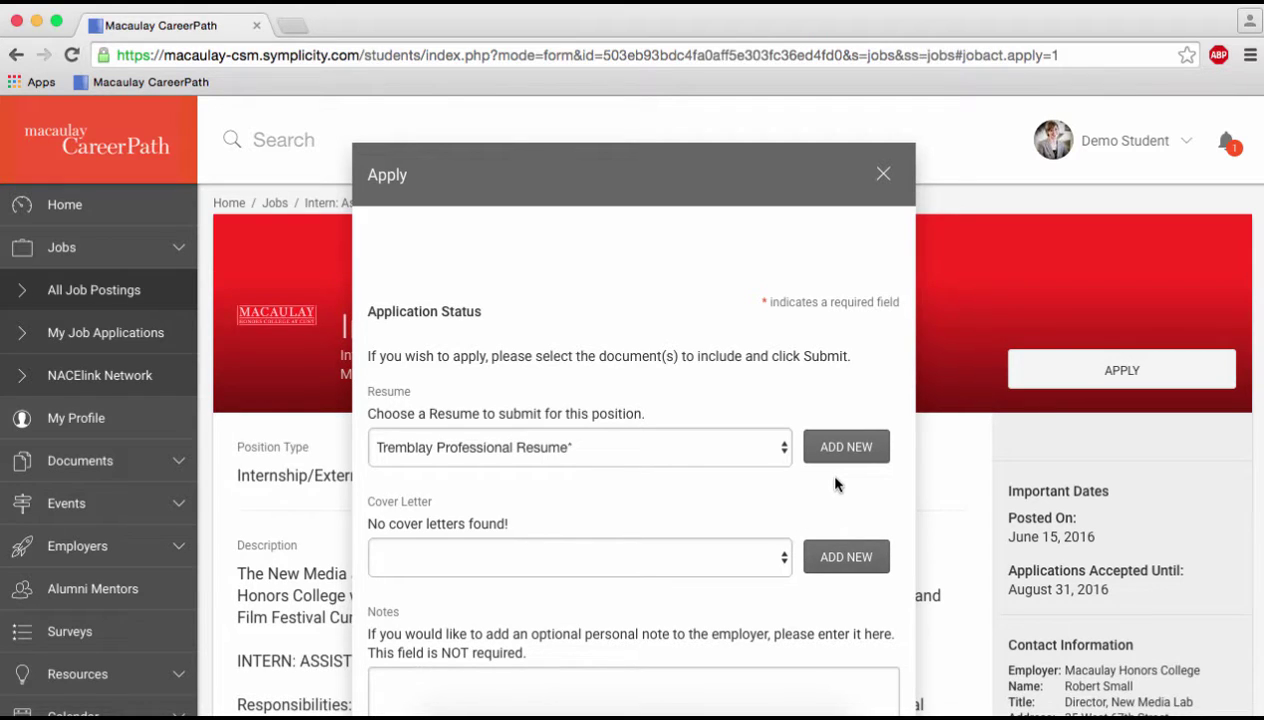
scroll(836, 484, down, 2)
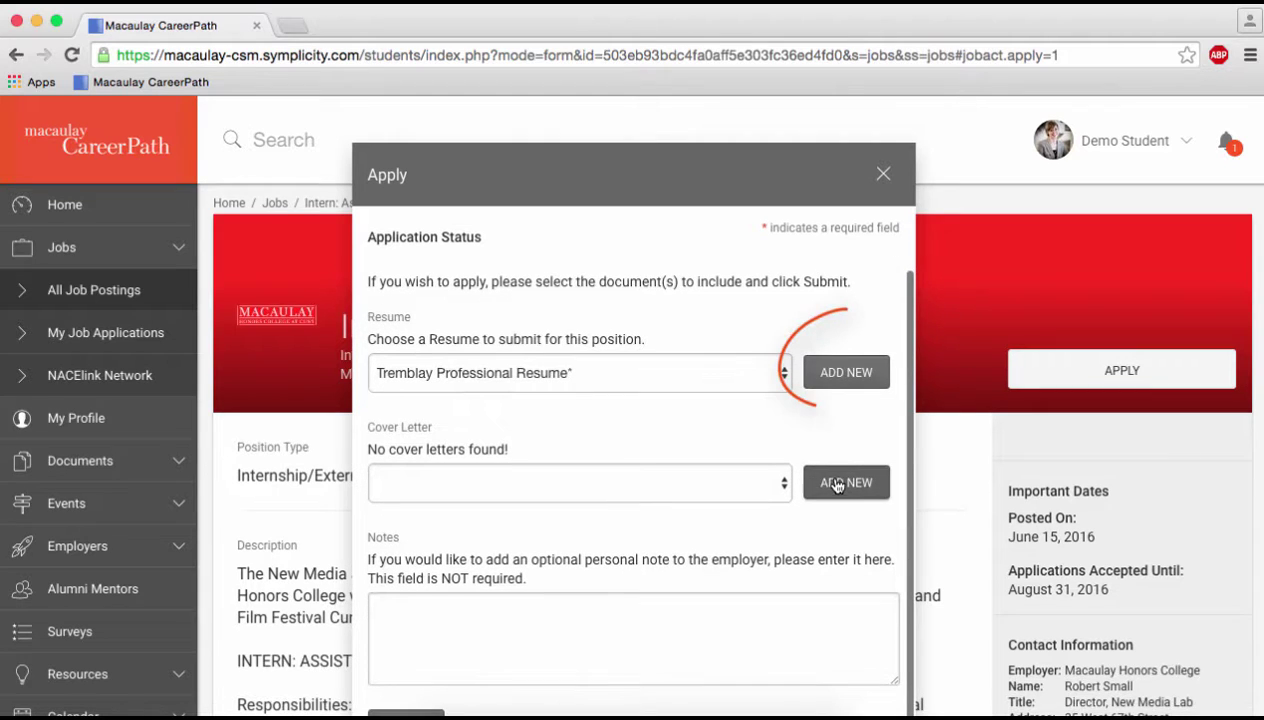
click(784, 373)
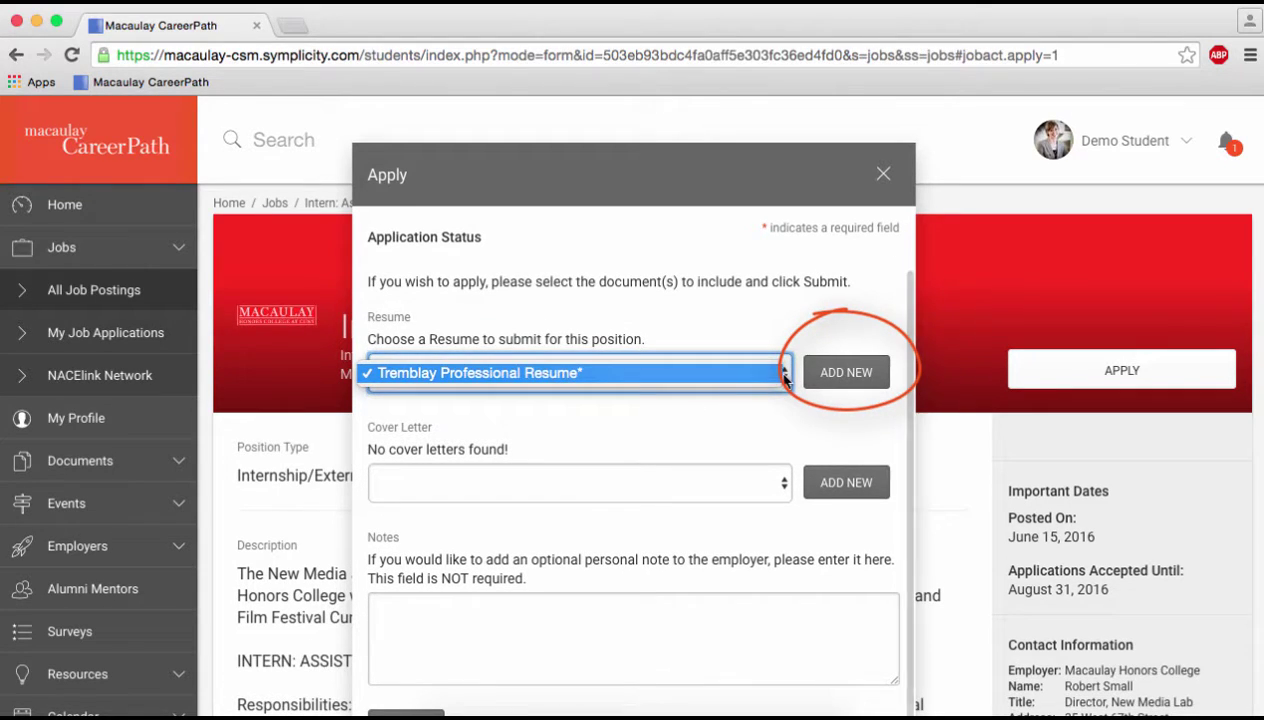
click(792, 424)
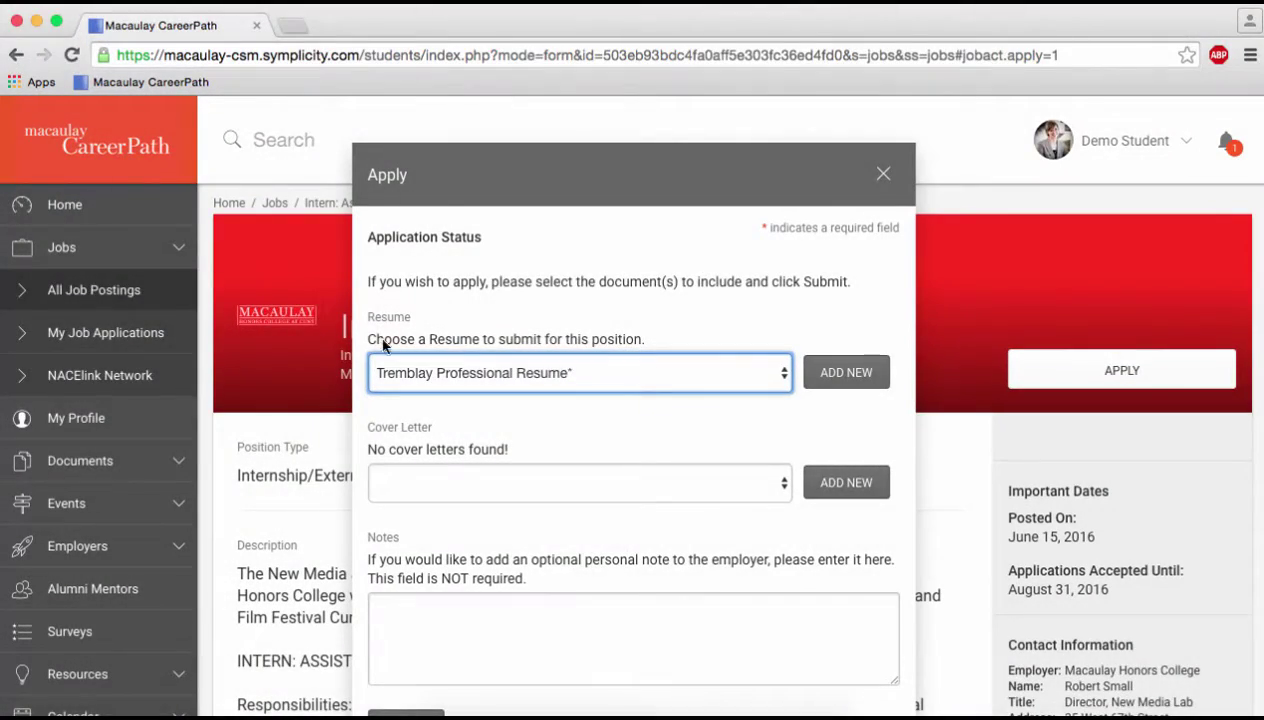
Go to the student's stored documents and start adding a new document.
click(140, 450)
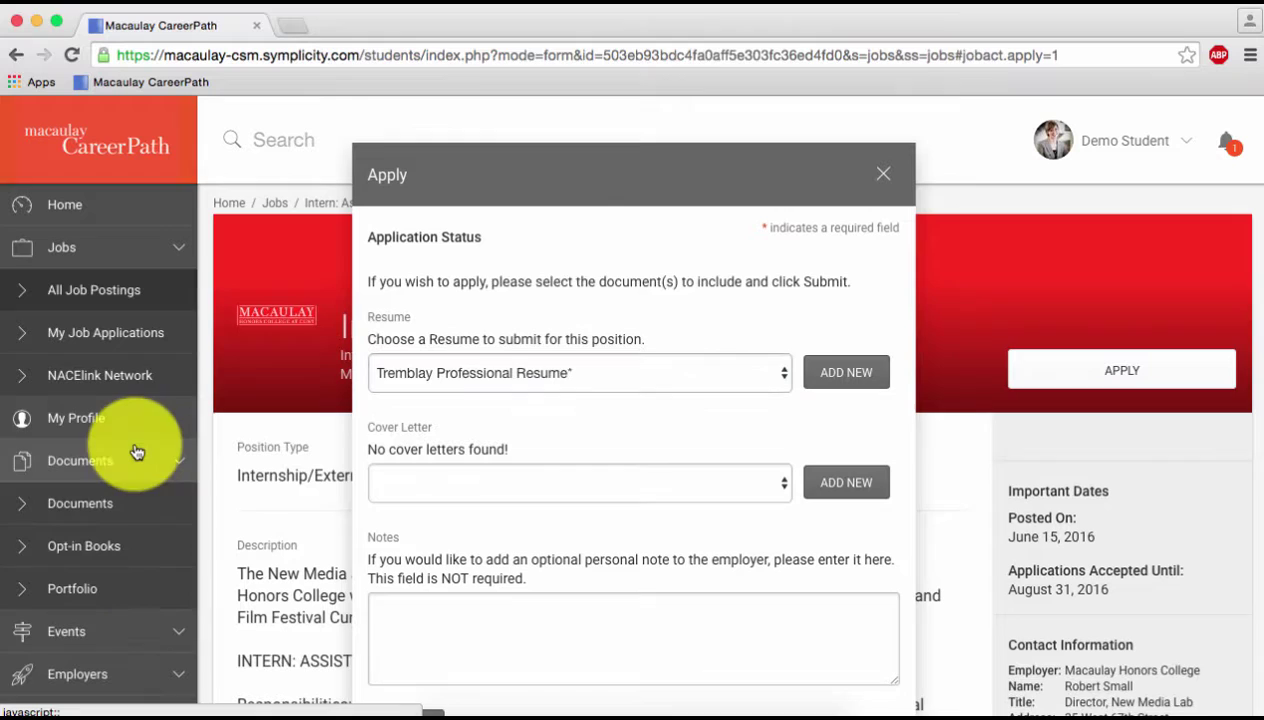
click(128, 502)
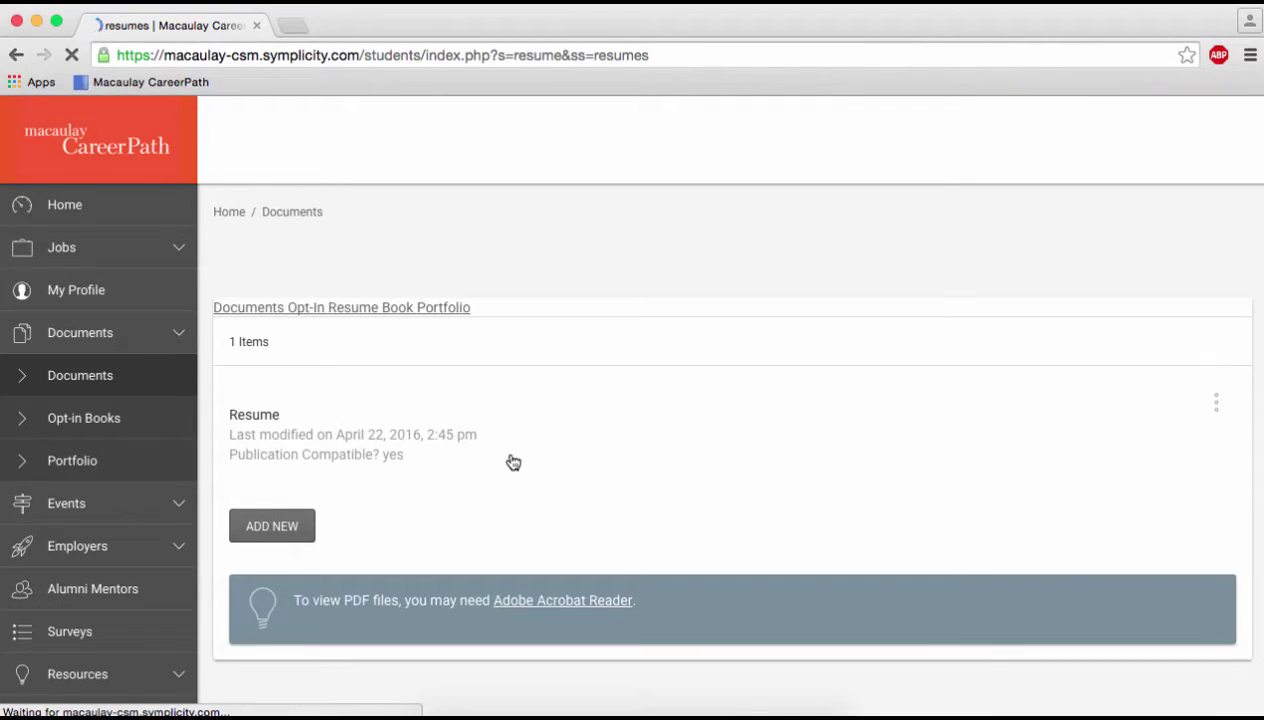
scroll(709, 505, down, 2)
click(258, 477)
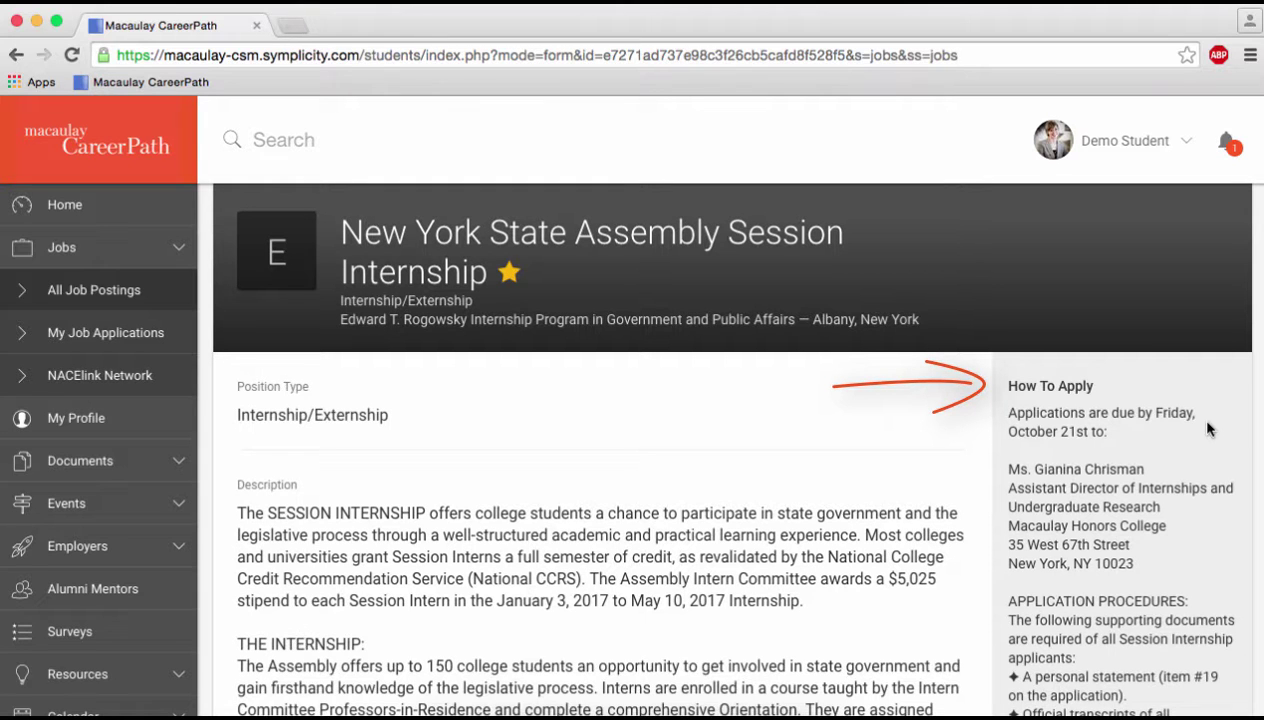
Review the New York State Assembly Session Internship posting, including its How To Apply instructions, qualifications and important dates.
scroll(1207, 428, down, 3)
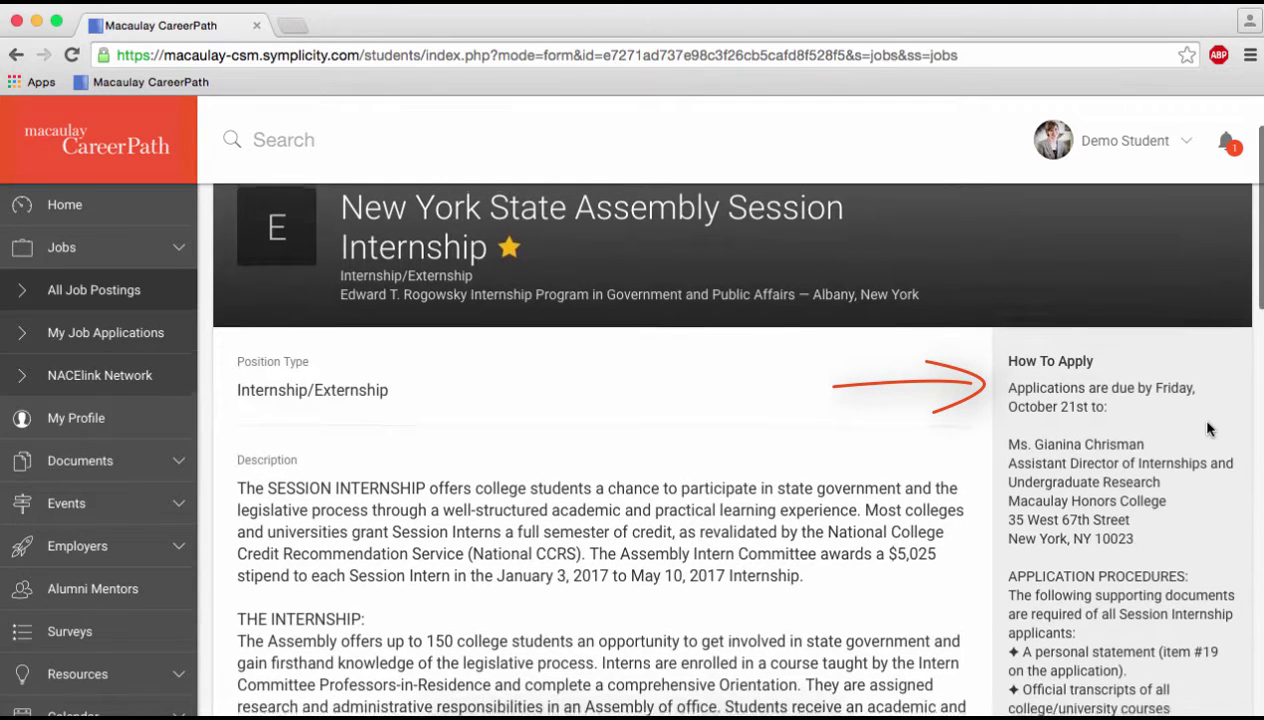
scroll(1207, 428, down, 2)
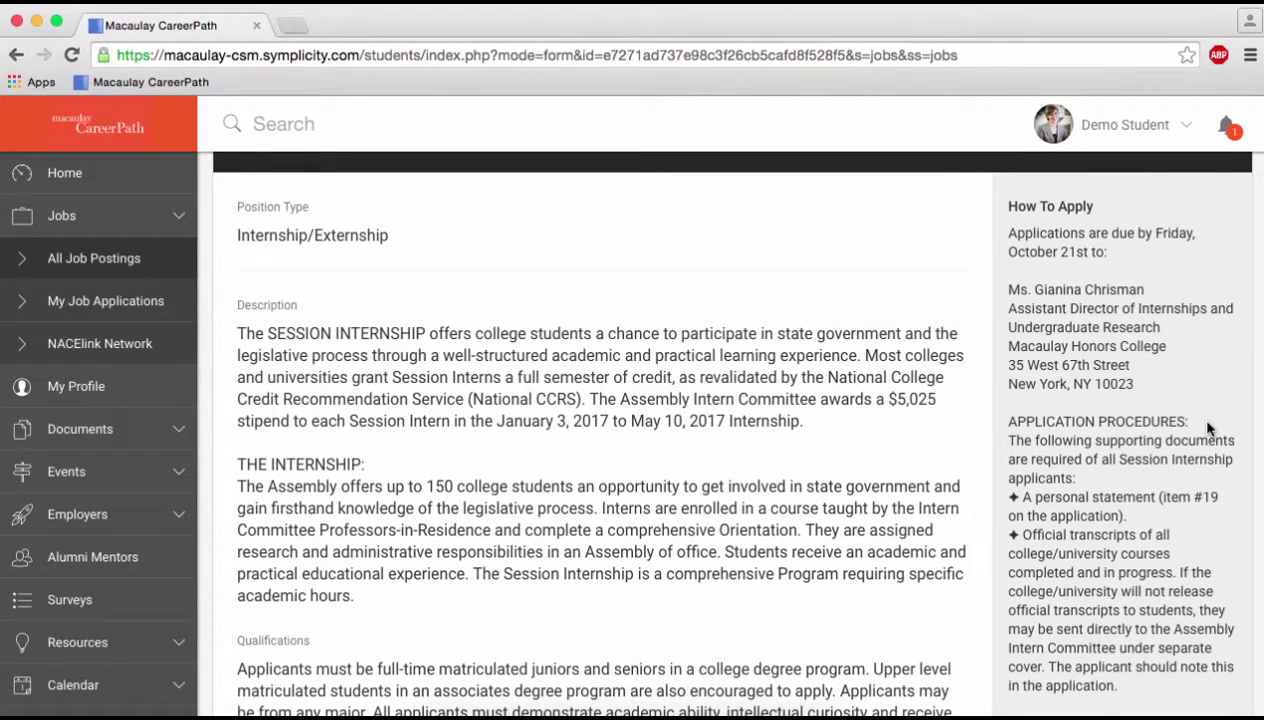
scroll(1208, 428, down, 3)
scroll(1208, 428, down, 4)
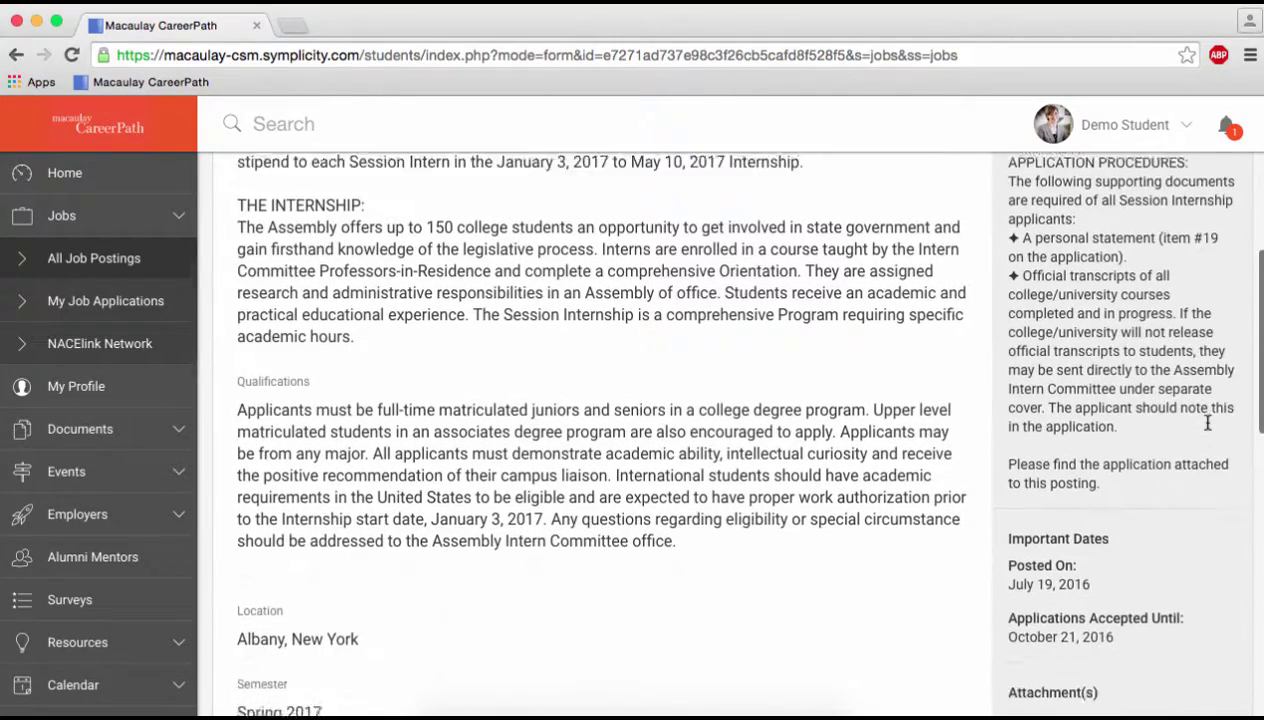
scroll(1208, 423, down, 1)
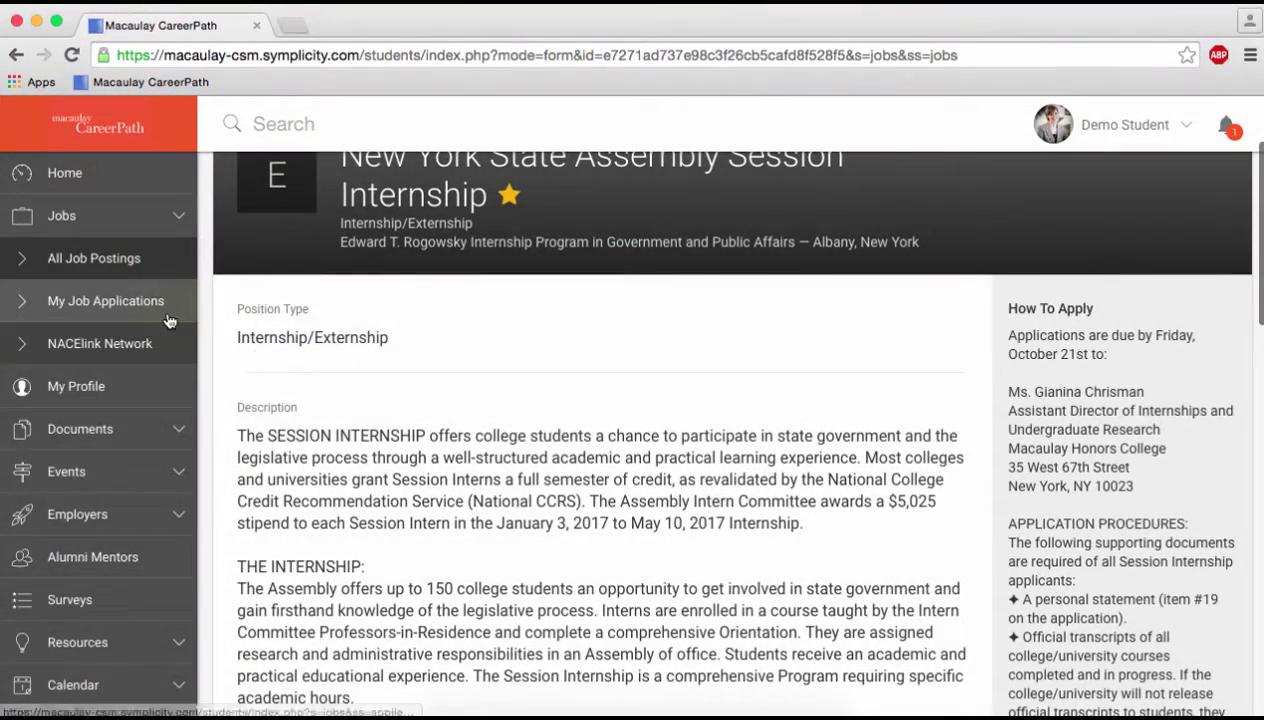
Review the submitted job applications and the list of favorite jobs.
click(167, 319)
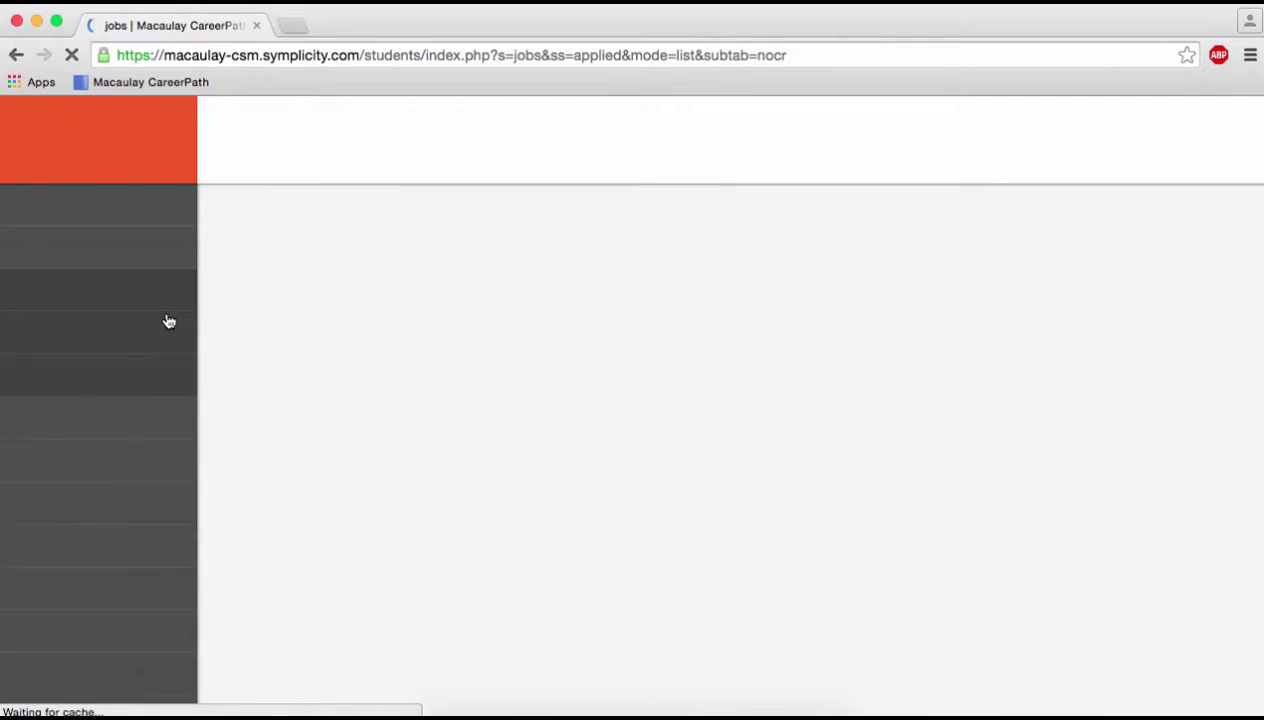
scroll(615, 458, down, 2)
scroll(615, 460, down, 2)
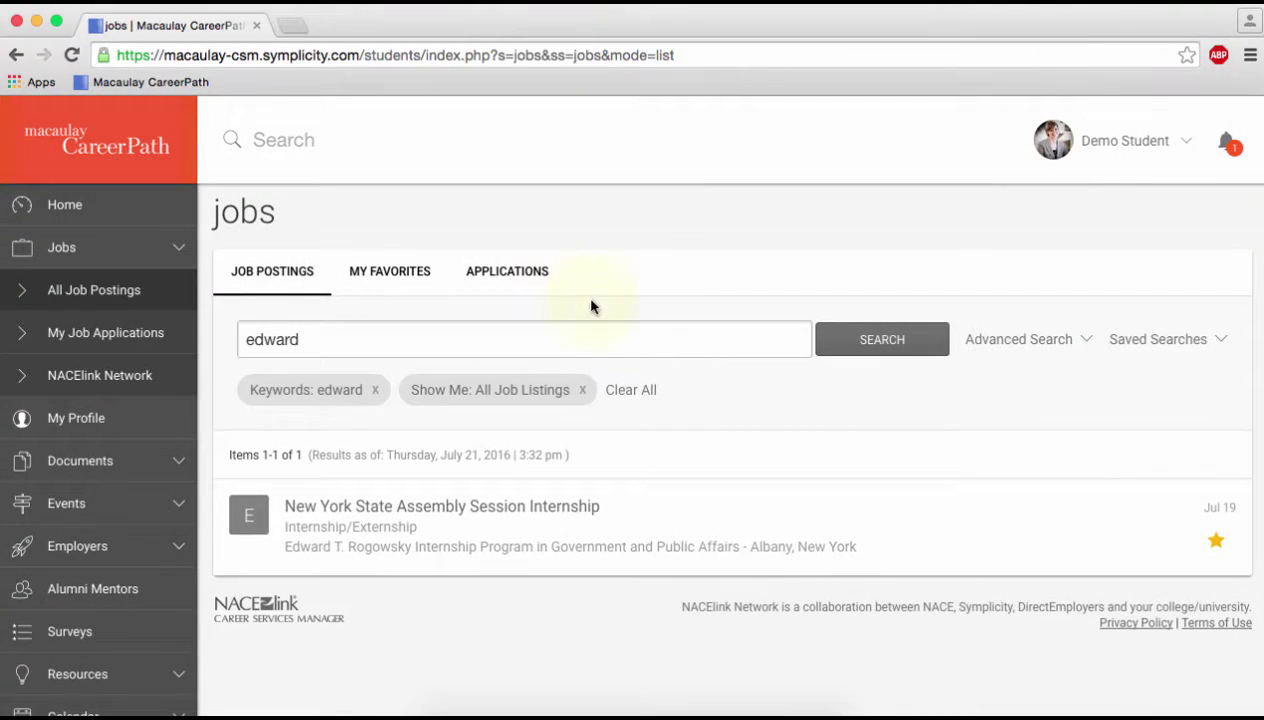
click(420, 273)
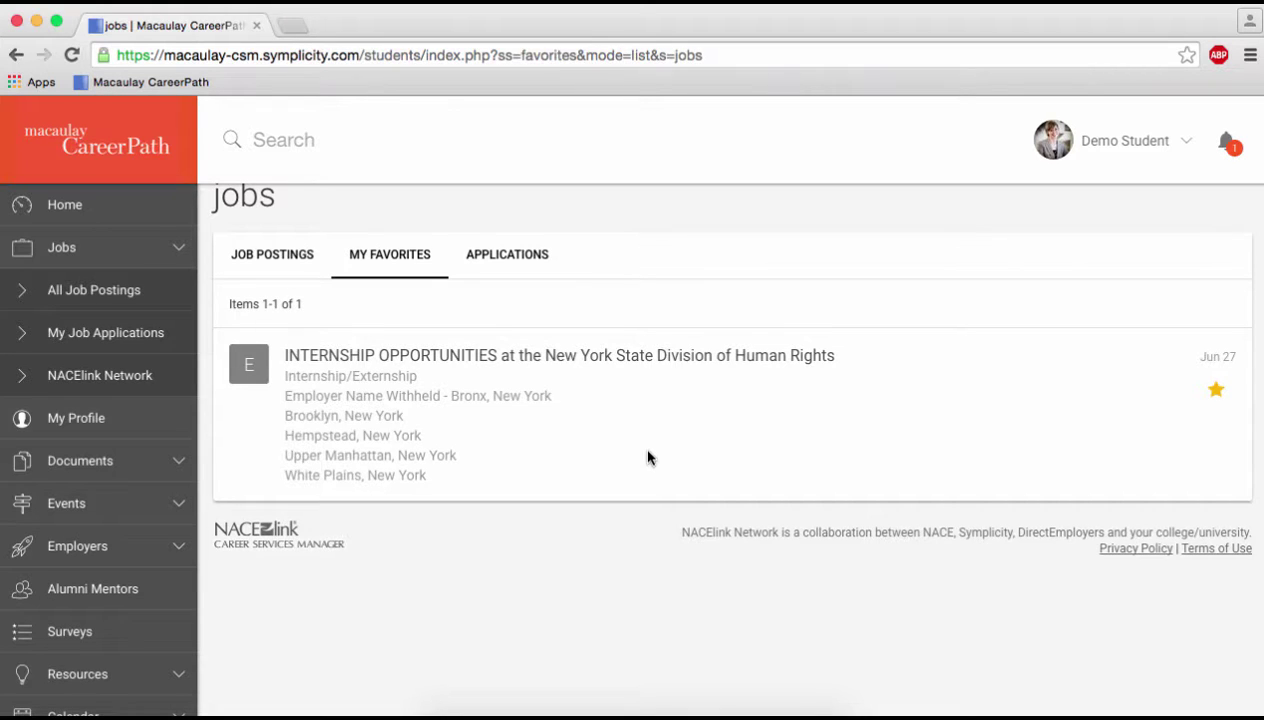
scroll(647, 457, up, 1)
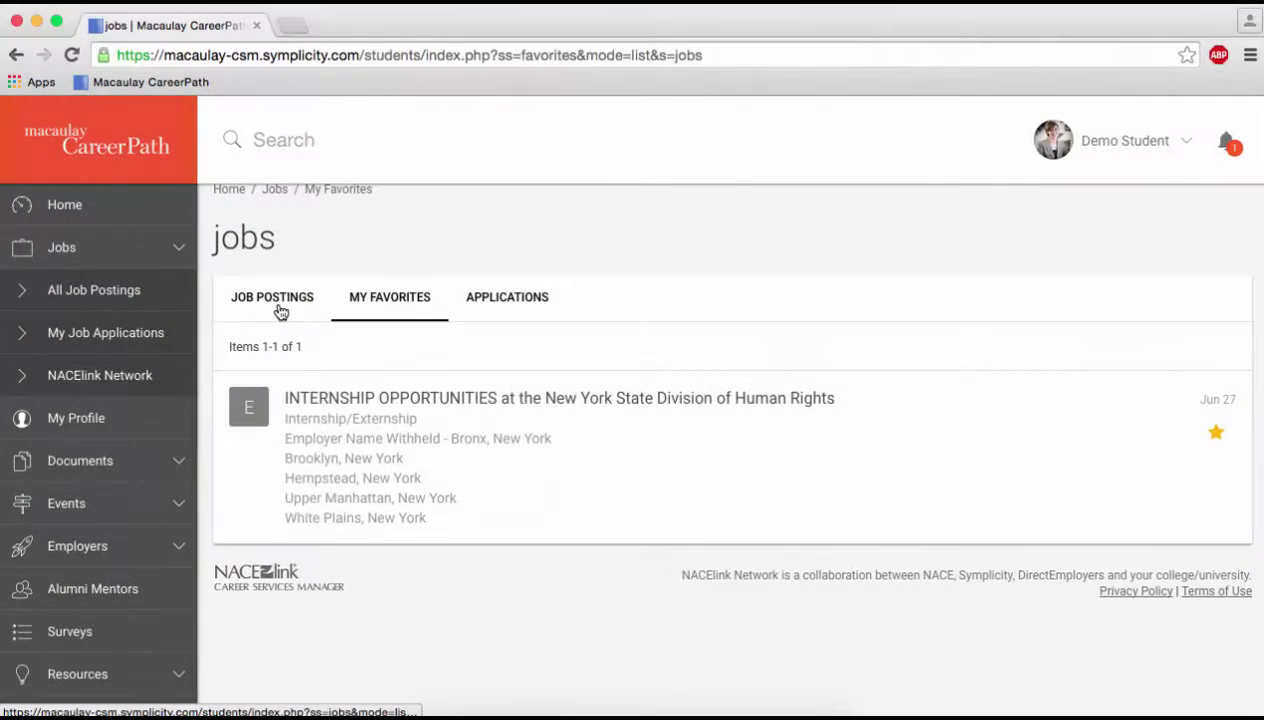
Set up a saved search from the current job postings keyword search, titled "NY State Assembly Intern", with results emailed Daily.
click(280, 311)
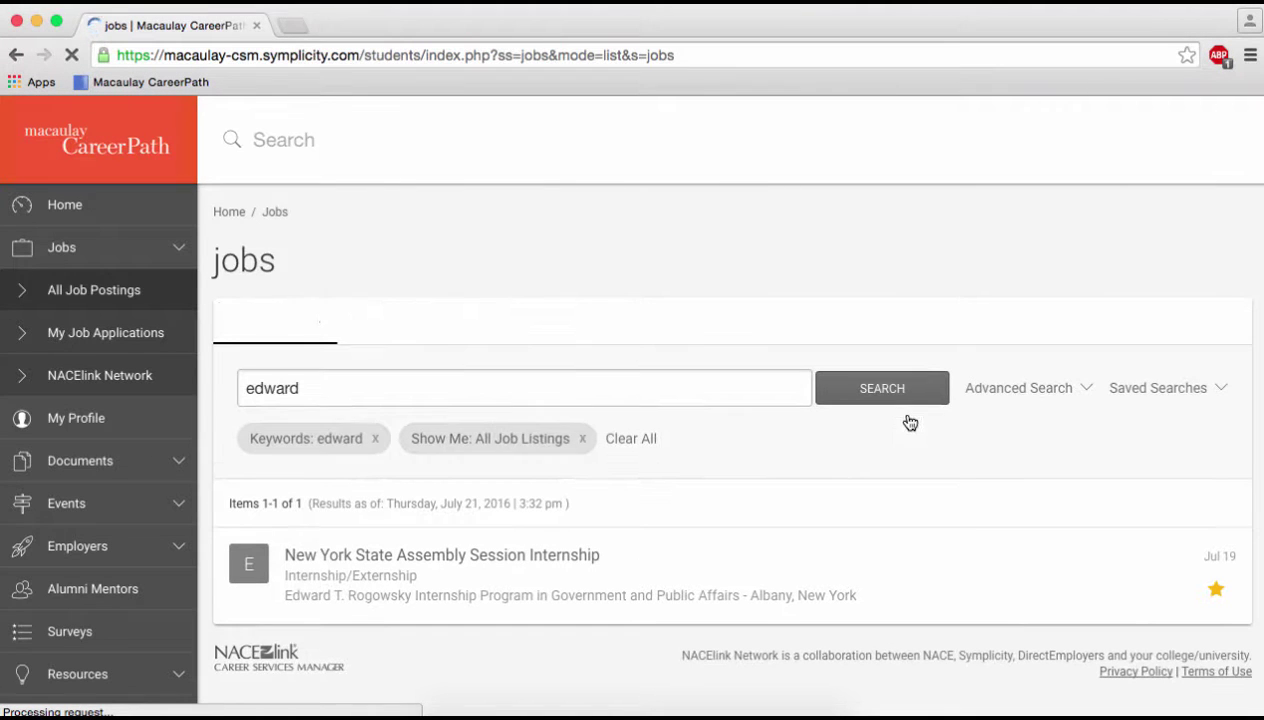
click(1162, 386)
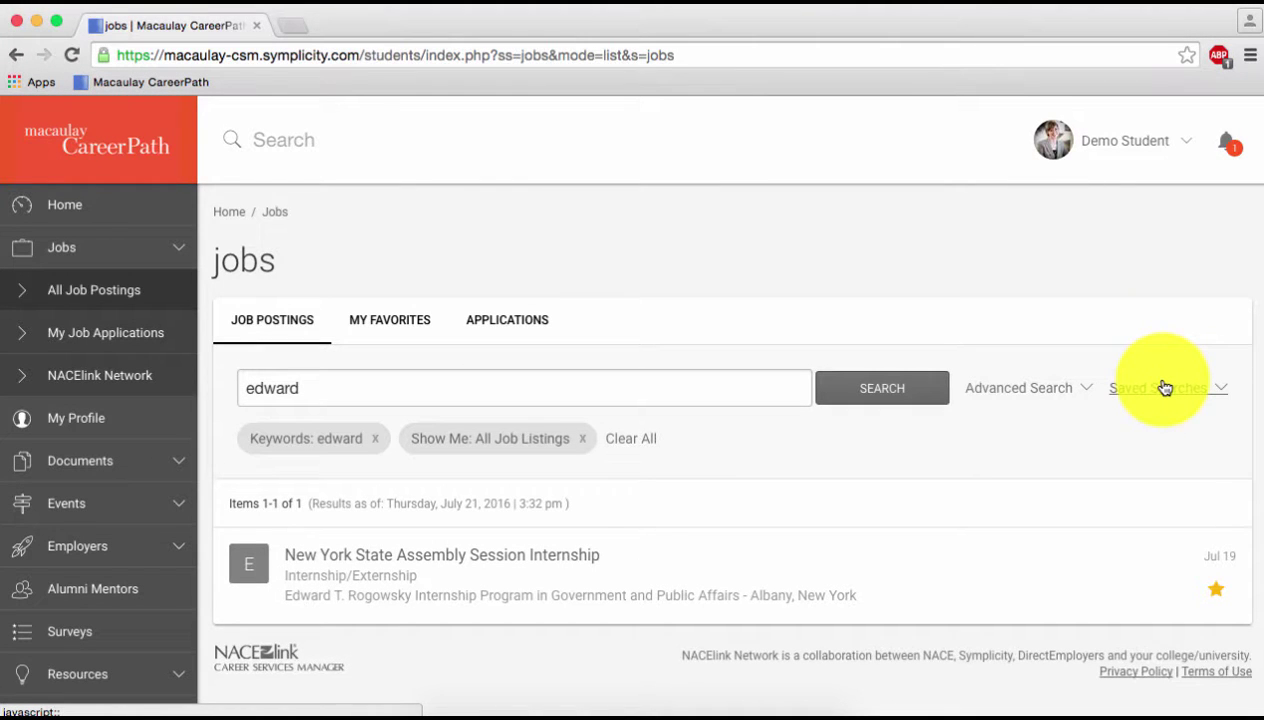
click(762, 548)
text(NY State Assembly Intern)
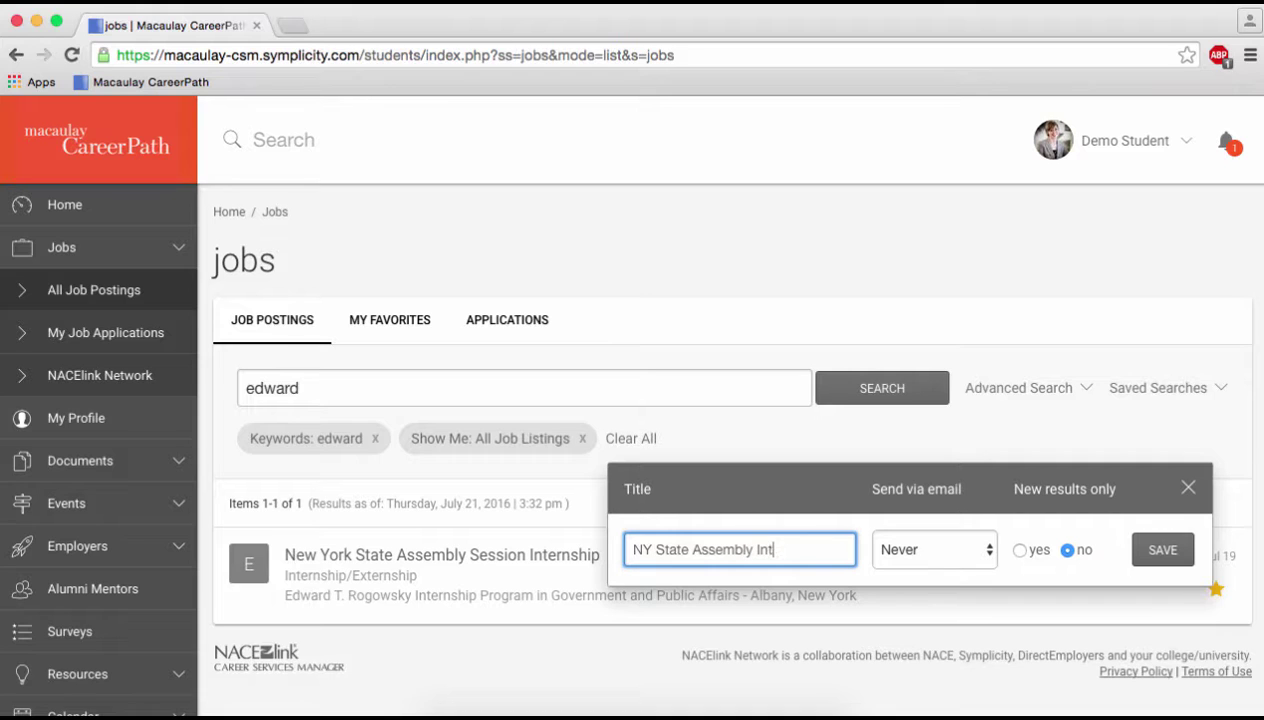
click(942, 551)
click(940, 566)
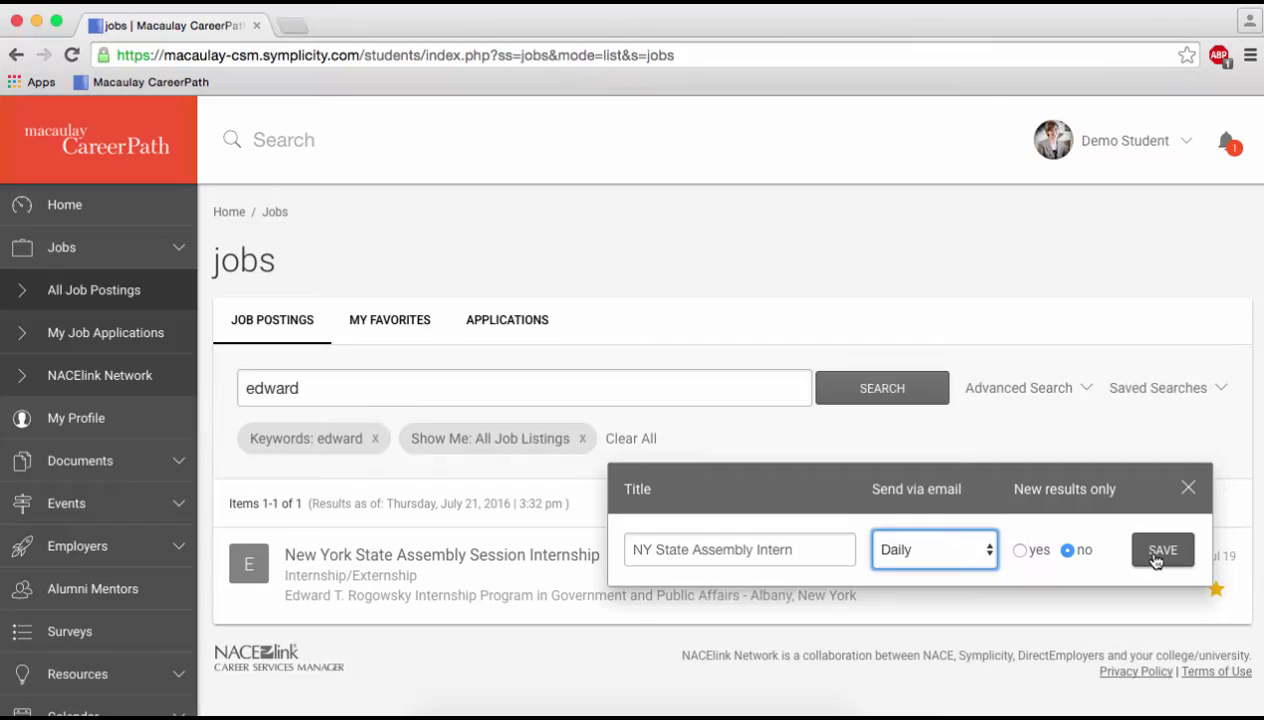